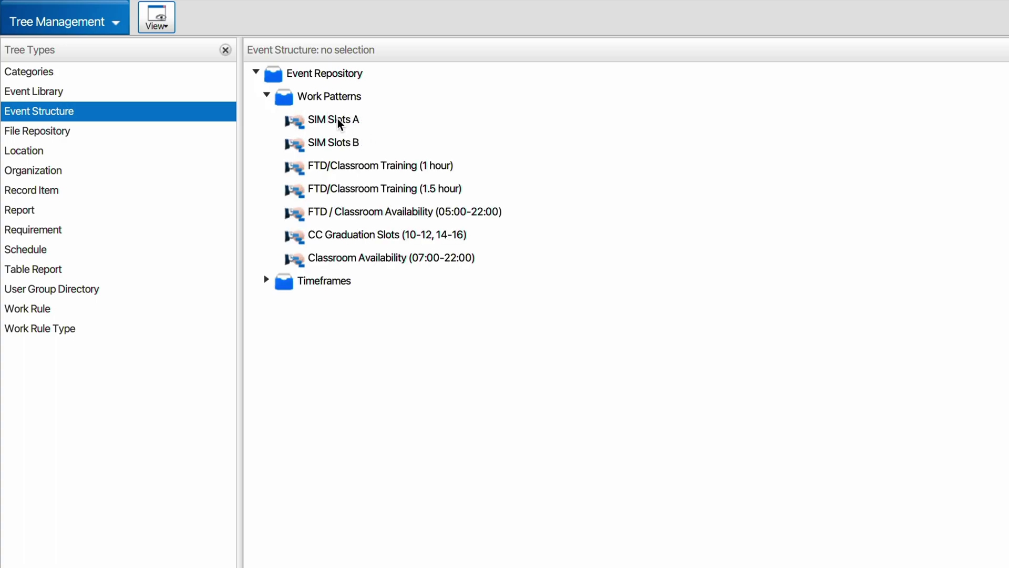
Open the SIM Slots A work pattern for editing and turn on hints in its events view
{"action": "left_click", "coordinate": [340, 124]}
{"action": "right_click", "coordinate": [340, 124]}
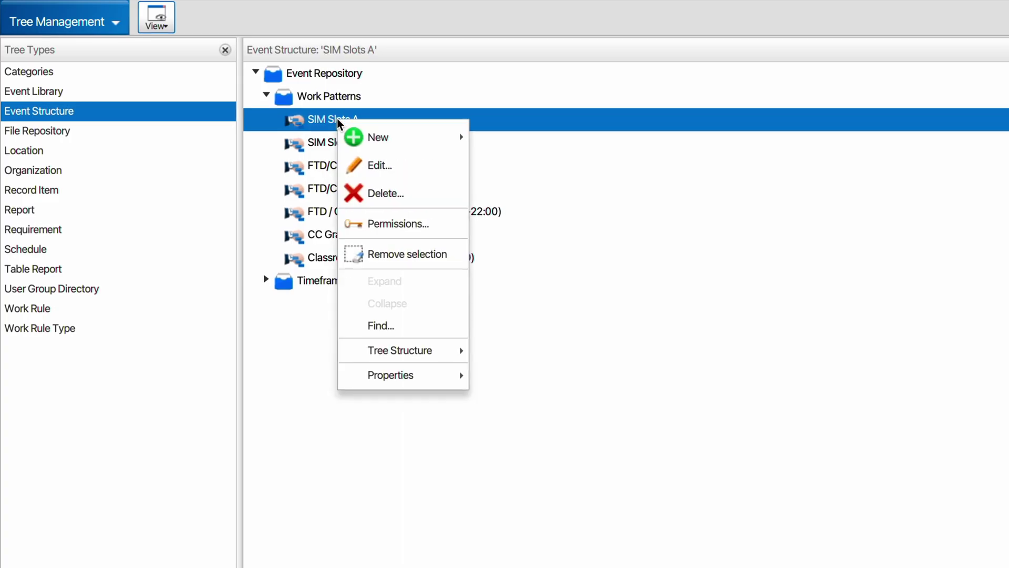
{"action": "left_click", "coordinate": [377, 165]}
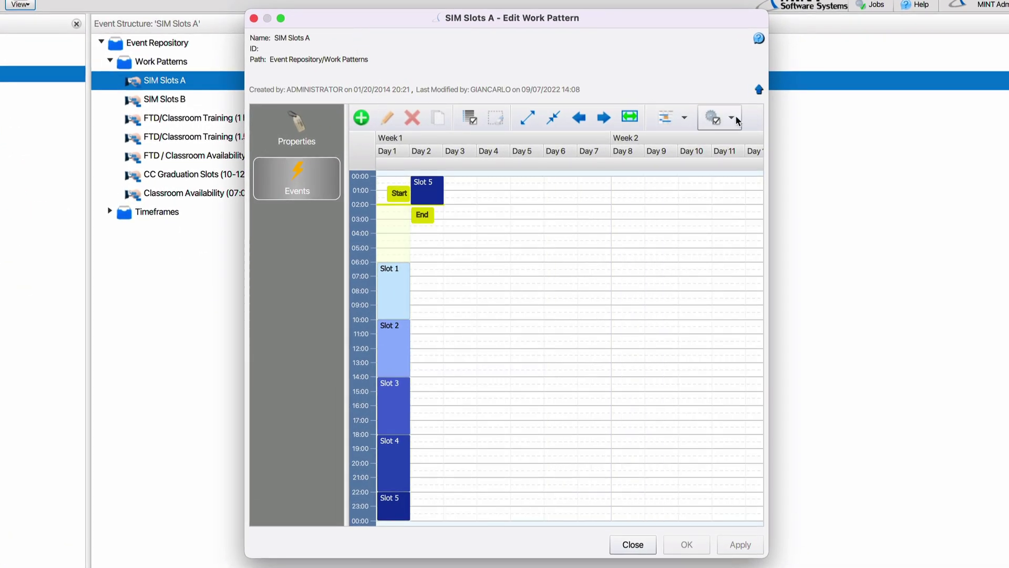
{"action": "left_click", "coordinate": [736, 120]}
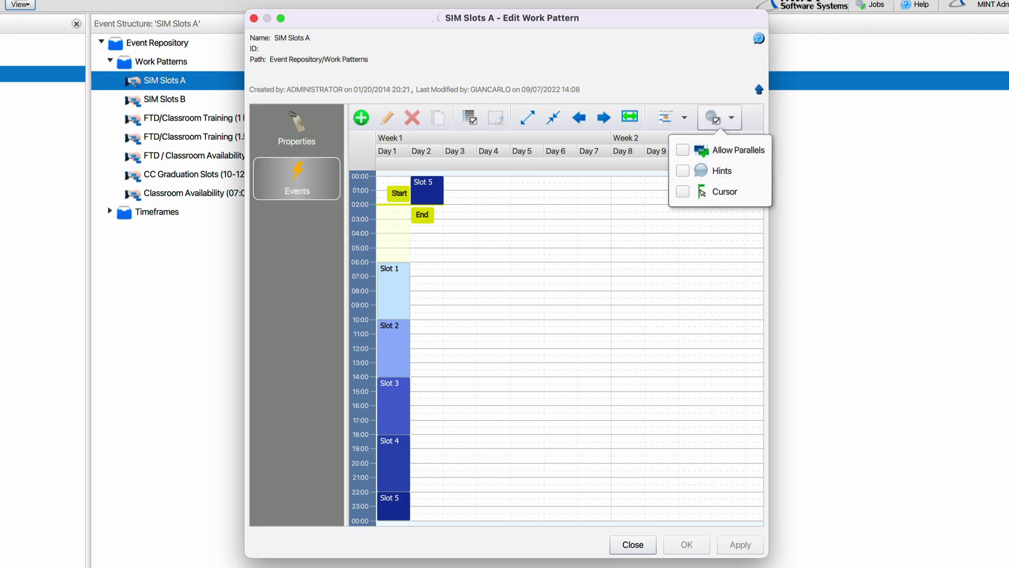
{"action": "left_click", "coordinate": [717, 171]}
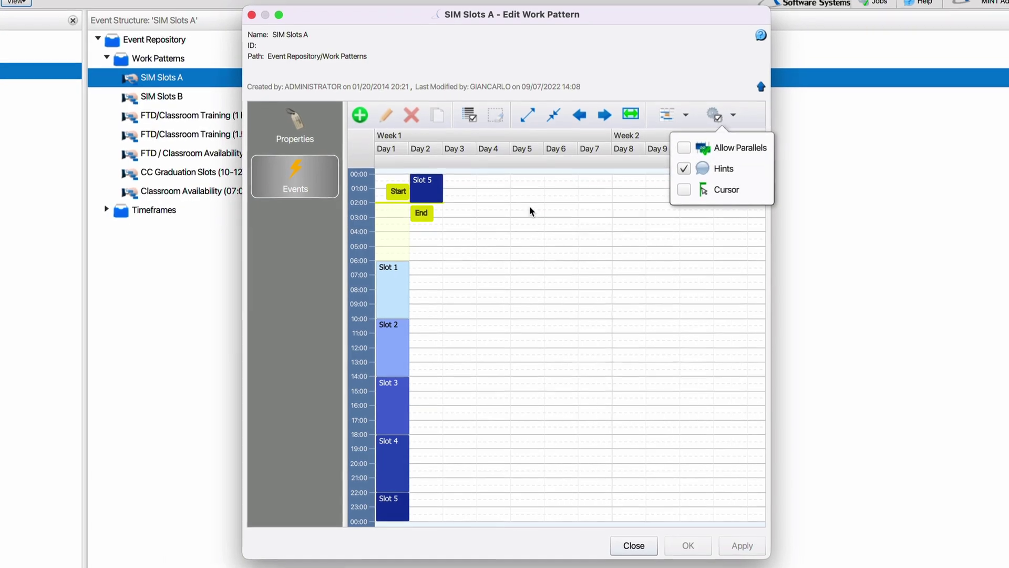
{"action": "left_click", "coordinate": [529, 207]}
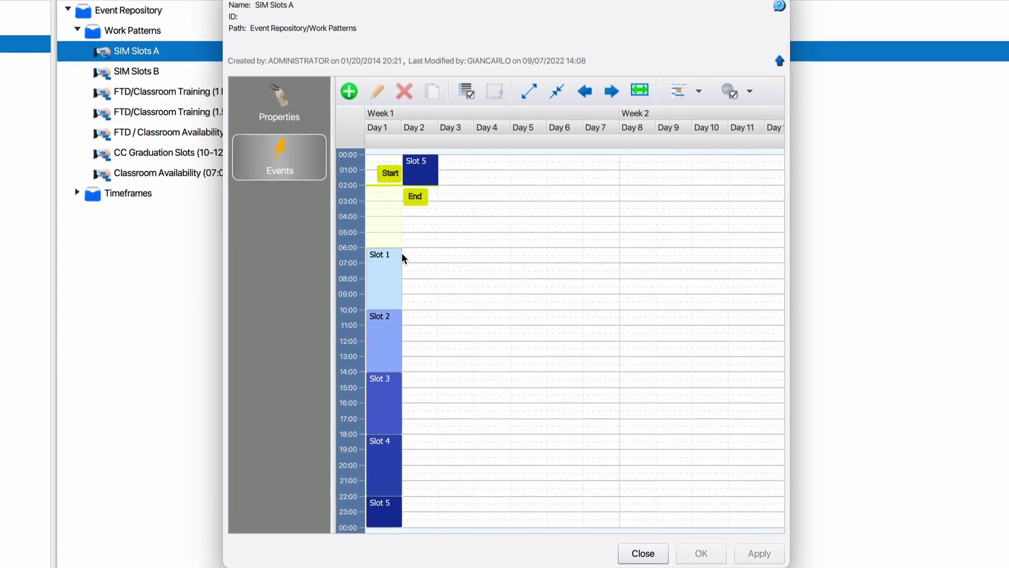
Inspect the Day 1 slots of the SIM Slots A pattern to read their start and end times
{"action": "left_click", "coordinate": [394, 274]}
{"action": "mouse_move", "coordinate": [394, 274]}
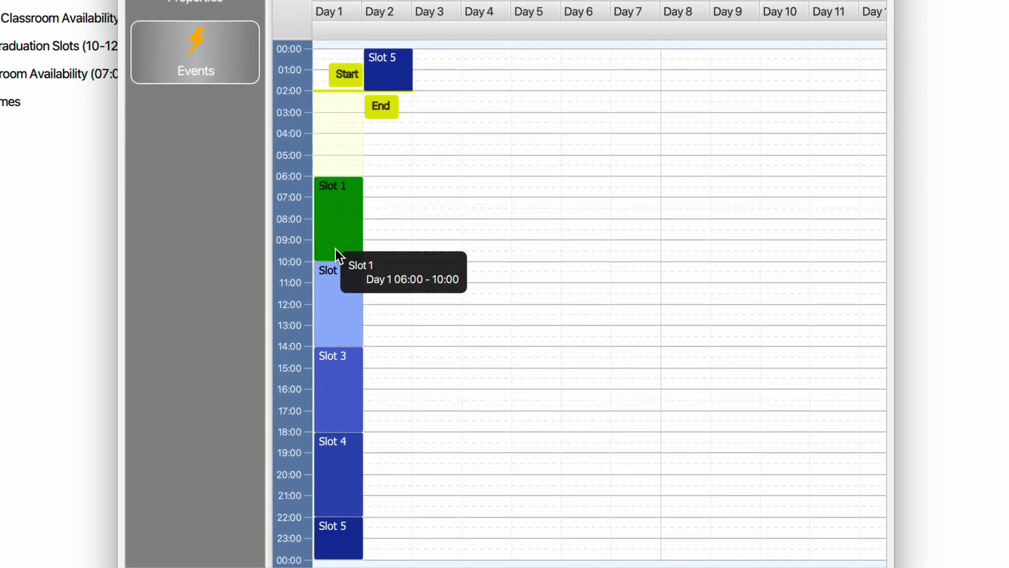
{"action": "left_click", "coordinate": [334, 282]}
{"action": "mouse_move", "coordinate": [334, 283]}
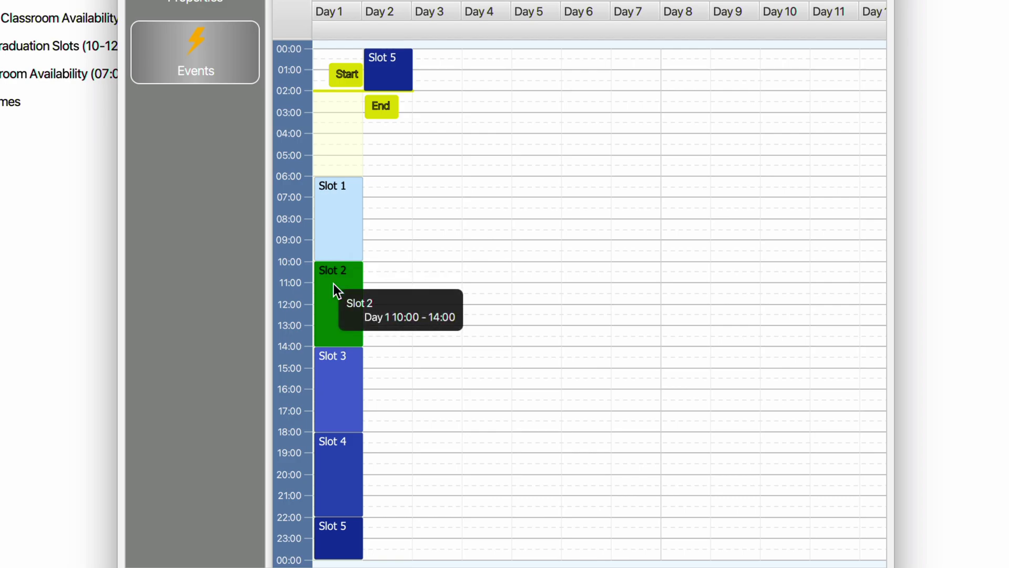
{"action": "left_click", "coordinate": [334, 357]}
{"action": "left_click", "coordinate": [333, 452]}
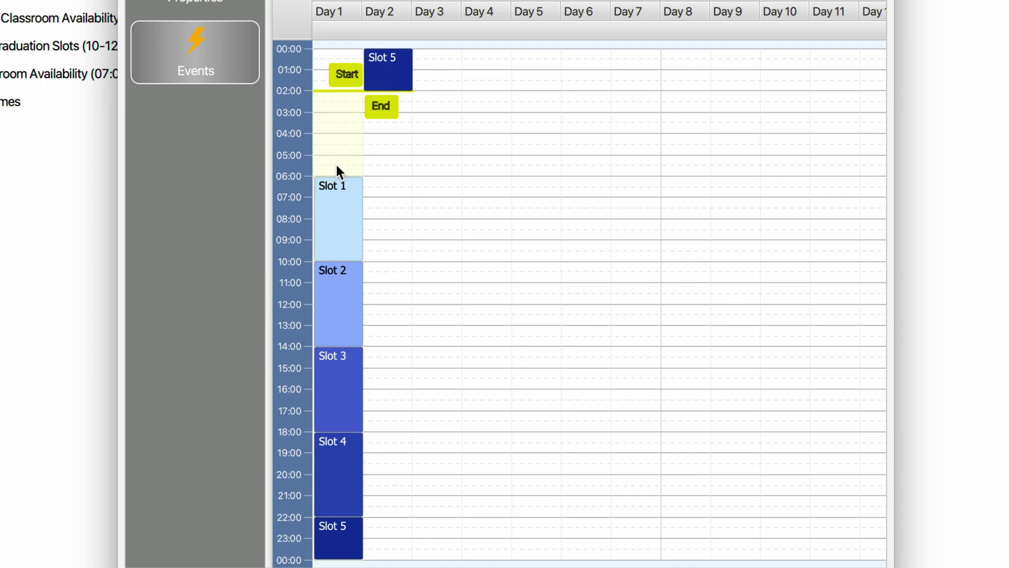
Open the Slot 1 event, check its scheduling priority, and close it without changes
{"action": "left_click", "coordinate": [344, 190]}
{"action": "right_click", "coordinate": [345, 193]}
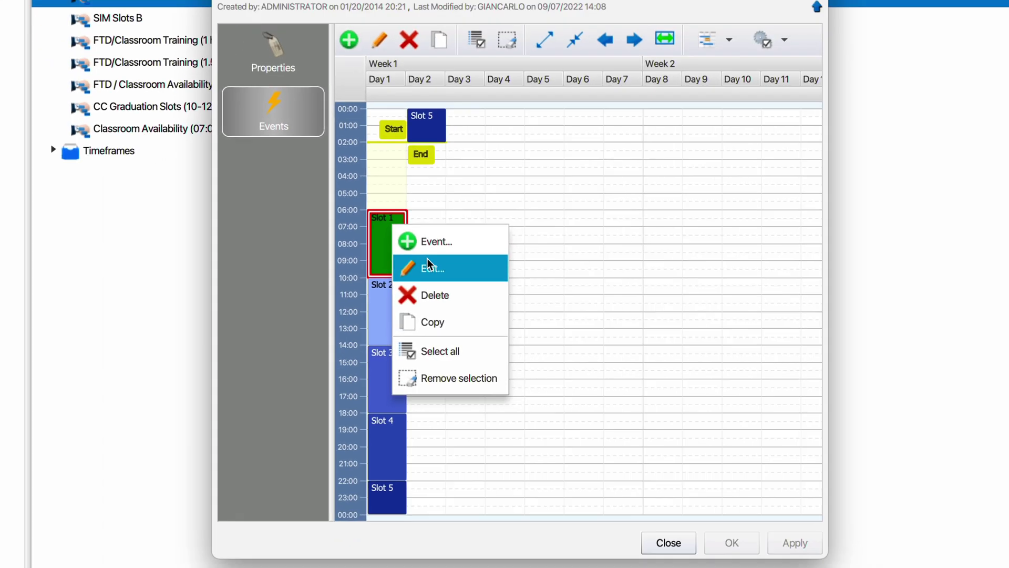
{"action": "left_click", "coordinate": [428, 266]}
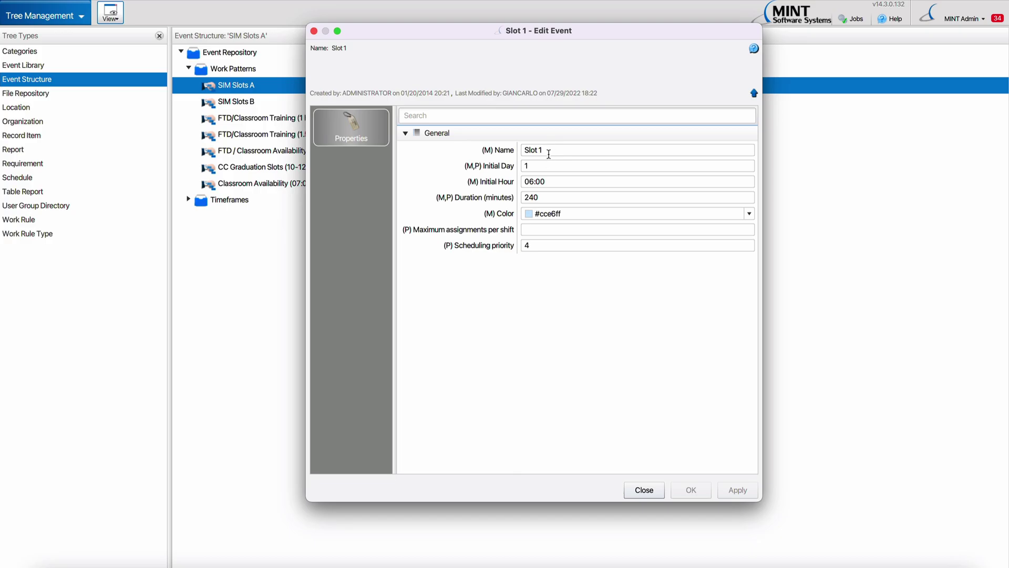
{"action": "left_click", "coordinate": [543, 246]}
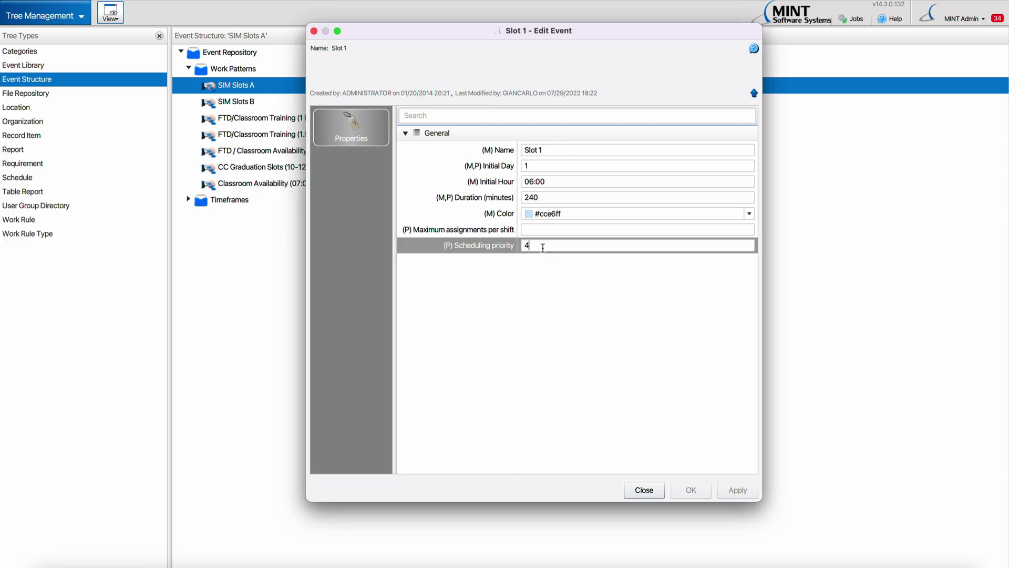
{"action": "left_click", "coordinate": [650, 496]}
Check the scheduling priorities of Slot 2 and Slot 3, and close the work pattern without changes
{"action": "double_click", "coordinate": [442, 326]}
{"action": "left_click", "coordinate": [531, 245]}
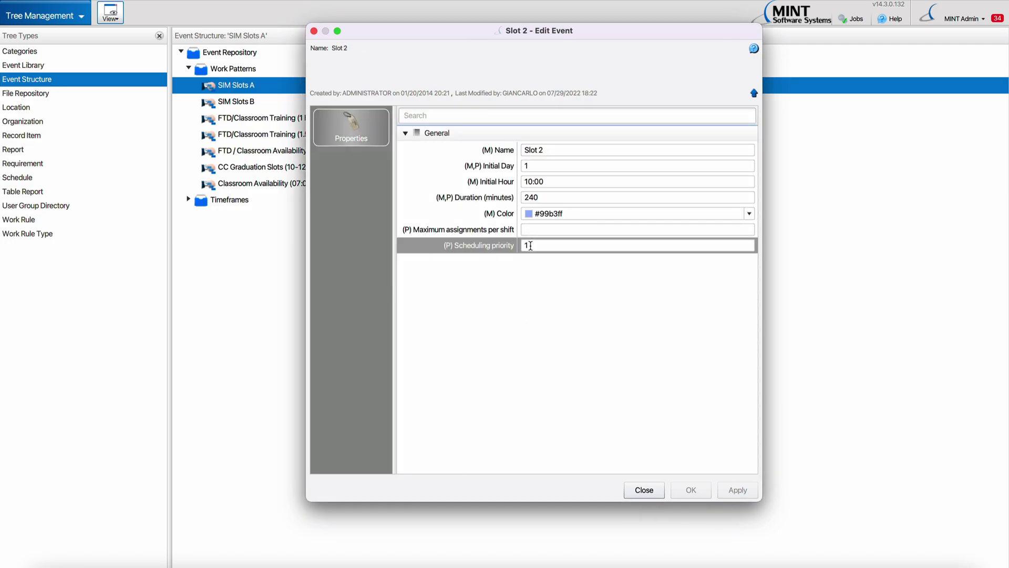
{"action": "left_click", "coordinate": [648, 491]}
{"action": "double_click", "coordinate": [446, 378]}
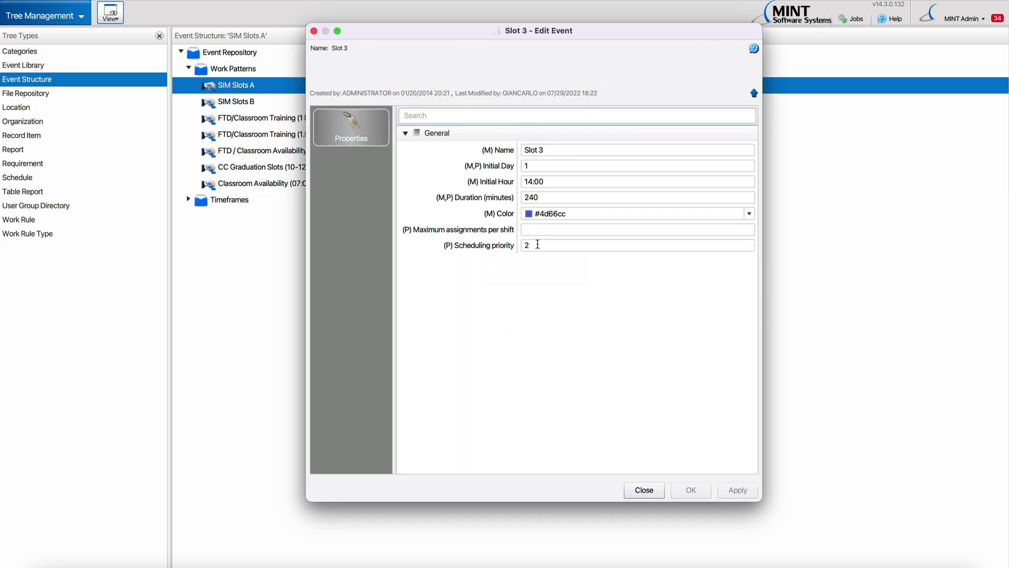
{"action": "left_click", "coordinate": [647, 490]}
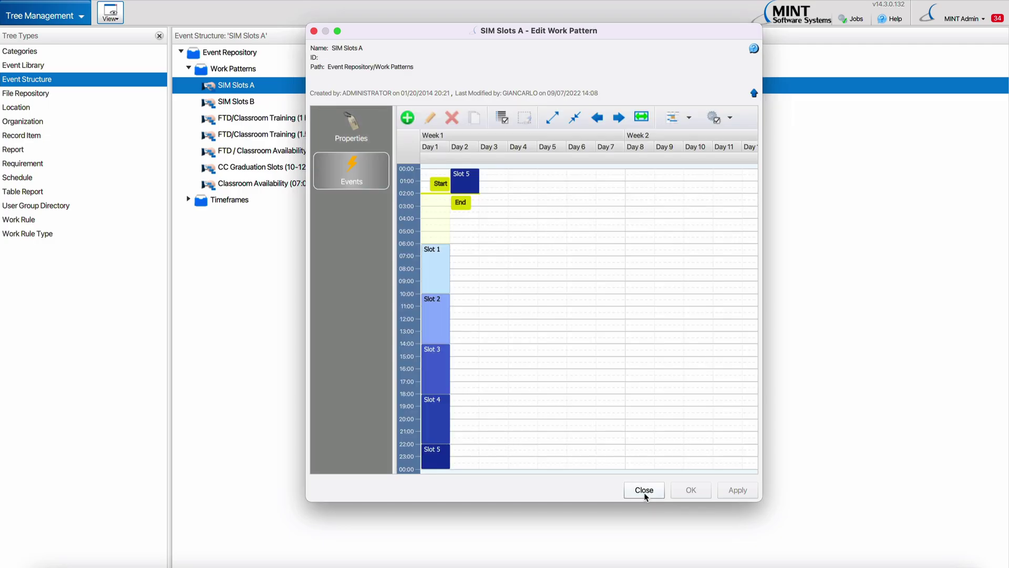
{"action": "left_click", "coordinate": [645, 493]}
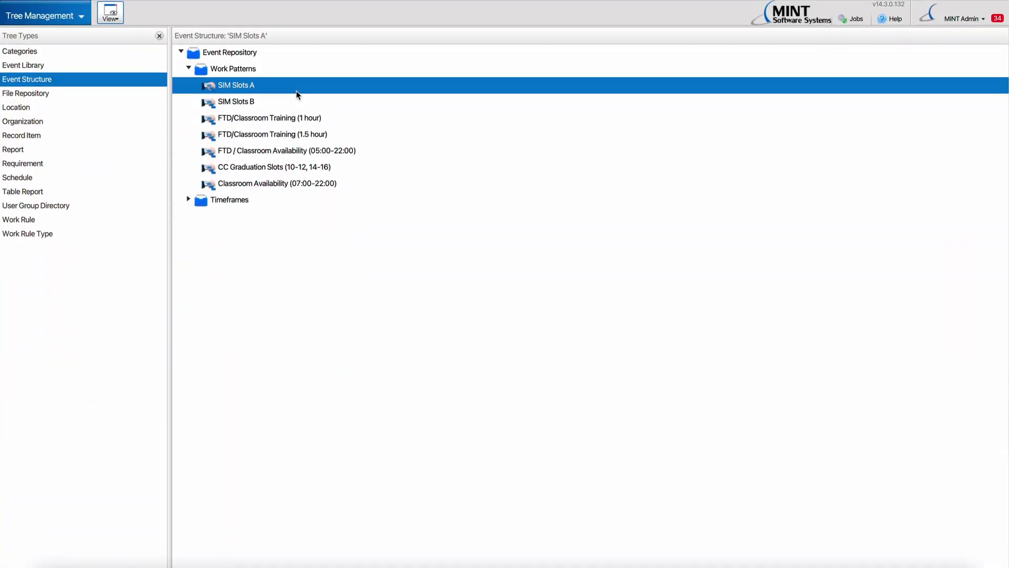
Switch to Products and open the Recurrent Training - v.7 course template for editing
{"action": "left_click", "coordinate": [42, 16]}
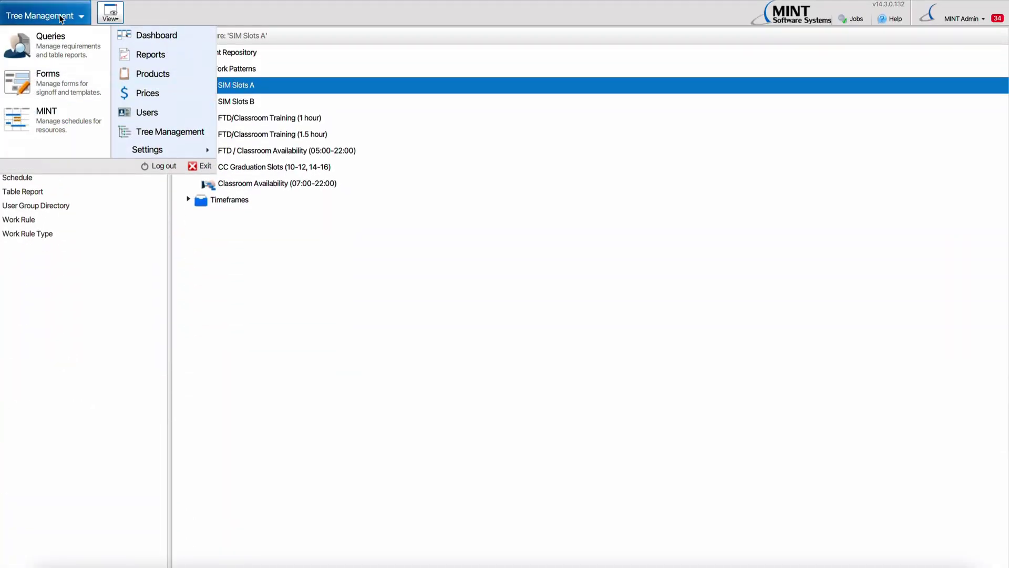
{"action": "left_click", "coordinate": [164, 81]}
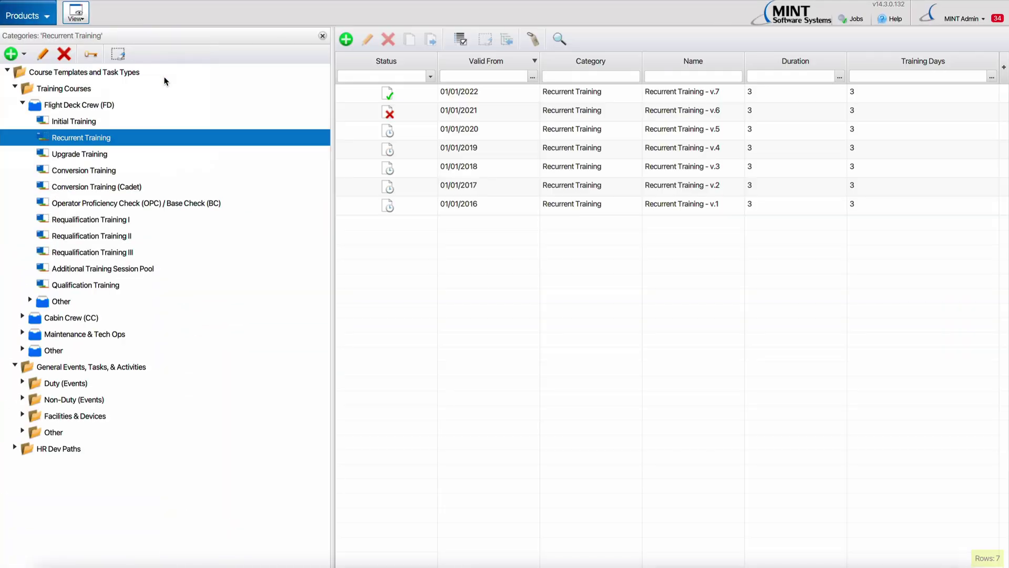
{"action": "left_click", "coordinate": [444, 98]}
{"action": "right_click", "coordinate": [444, 97]}
{"action": "left_click", "coordinate": [473, 126]}
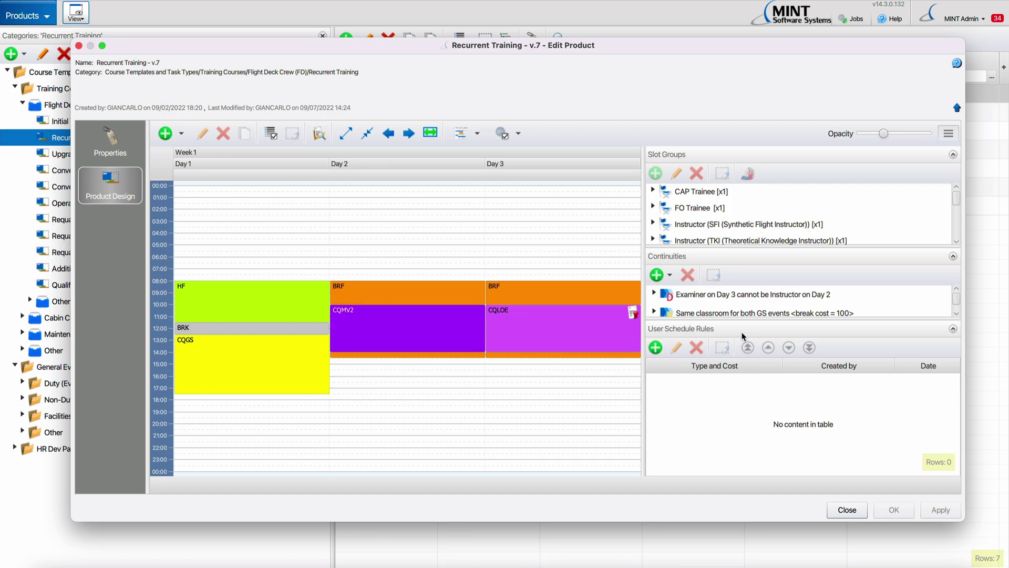
Start a new user schedule rule based on Work Pattern and select the CQMV2 and CQLOE events on Days 2 and 3
{"action": "left_click", "coordinate": [655, 348]}
{"action": "left_click", "coordinate": [428, 286]}
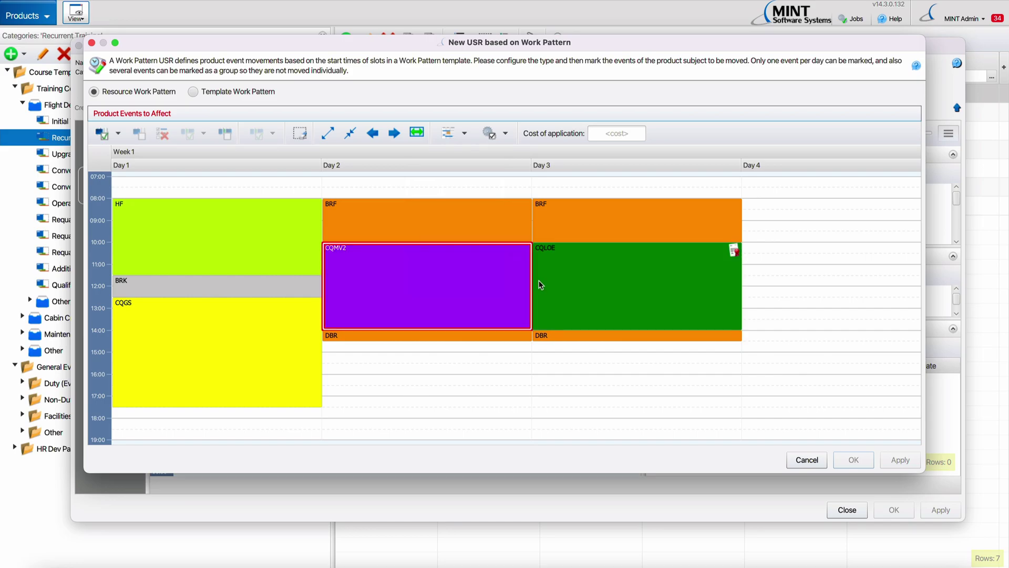
{"action": "left_click", "coordinate": [617, 275]}
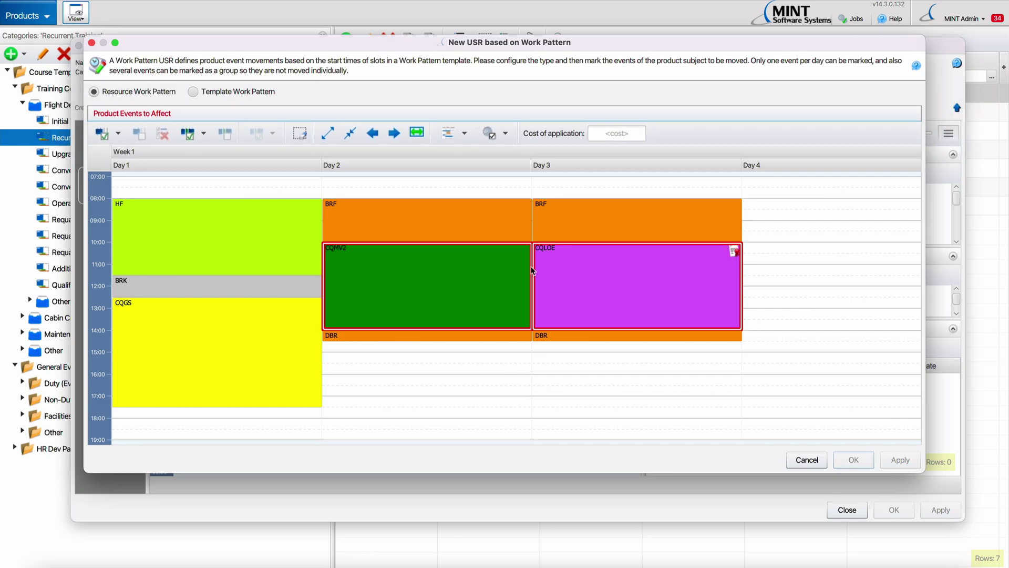
Try marking both selected events as individually movable by the Simulator (Full Flight Simulator) slot group, and reset all markings
{"action": "left_click", "coordinate": [110, 134]}
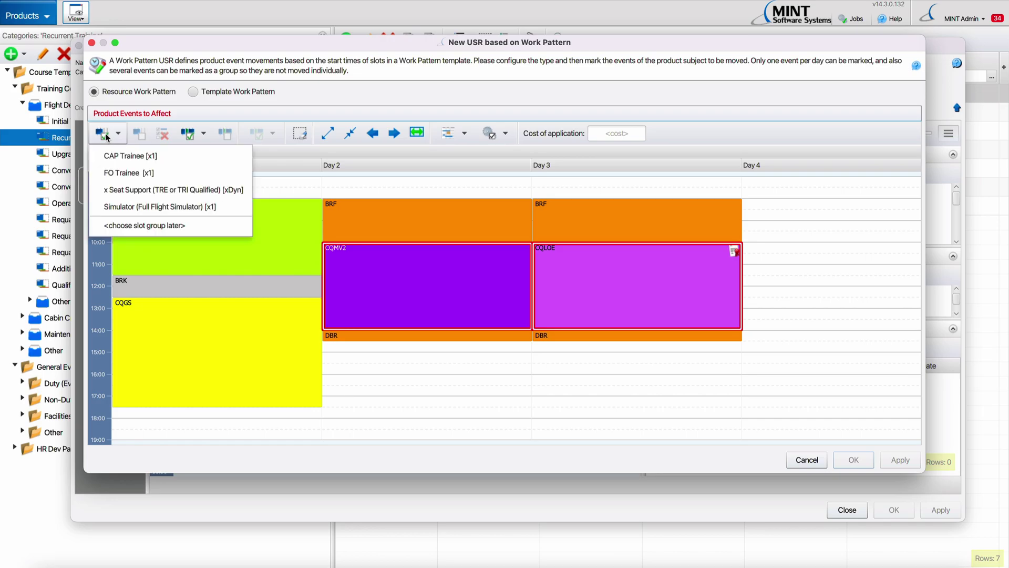
{"action": "left_click", "coordinate": [124, 212]}
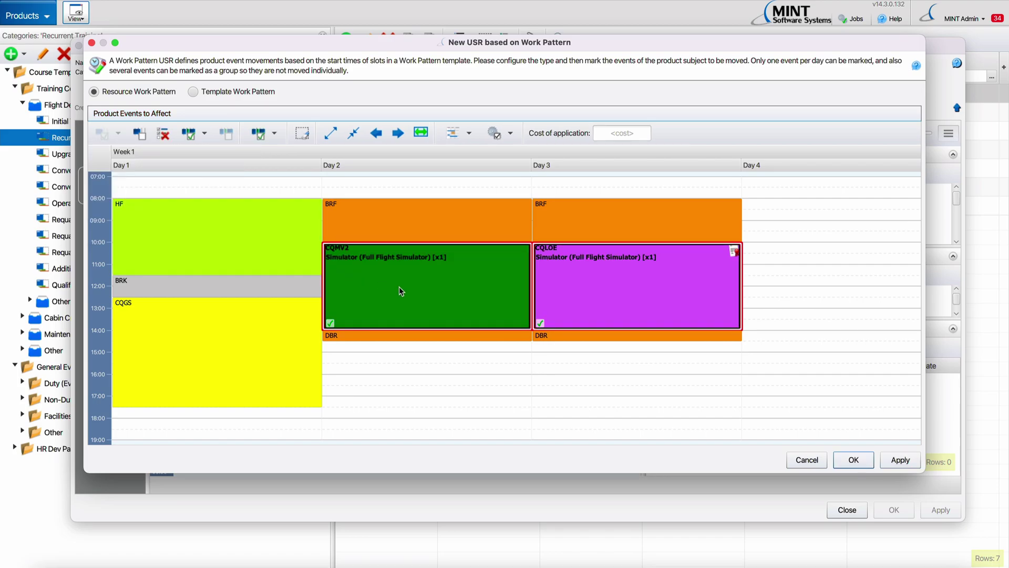
{"action": "right_click", "coordinate": [459, 305]}
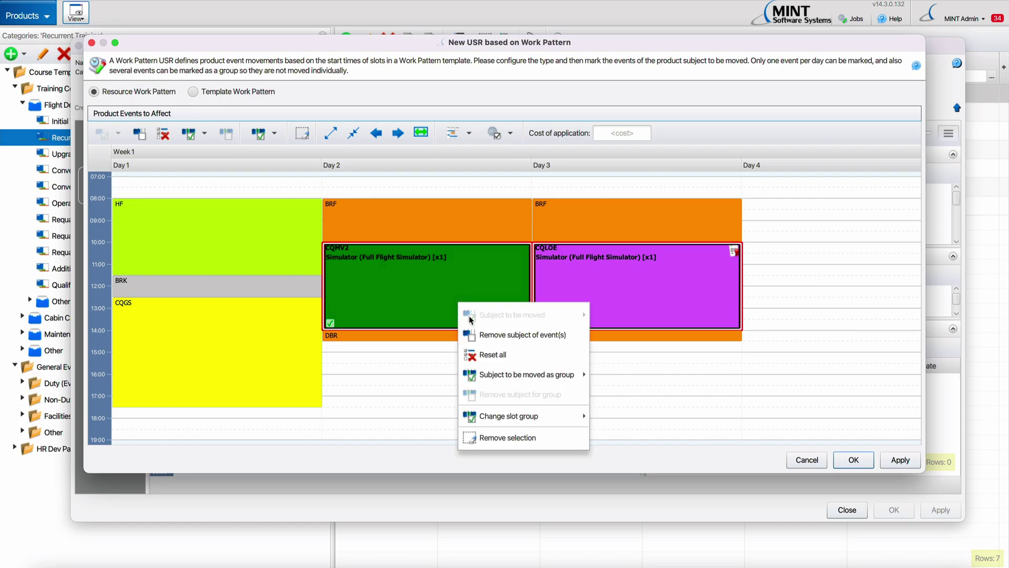
{"action": "left_click", "coordinate": [487, 355]}
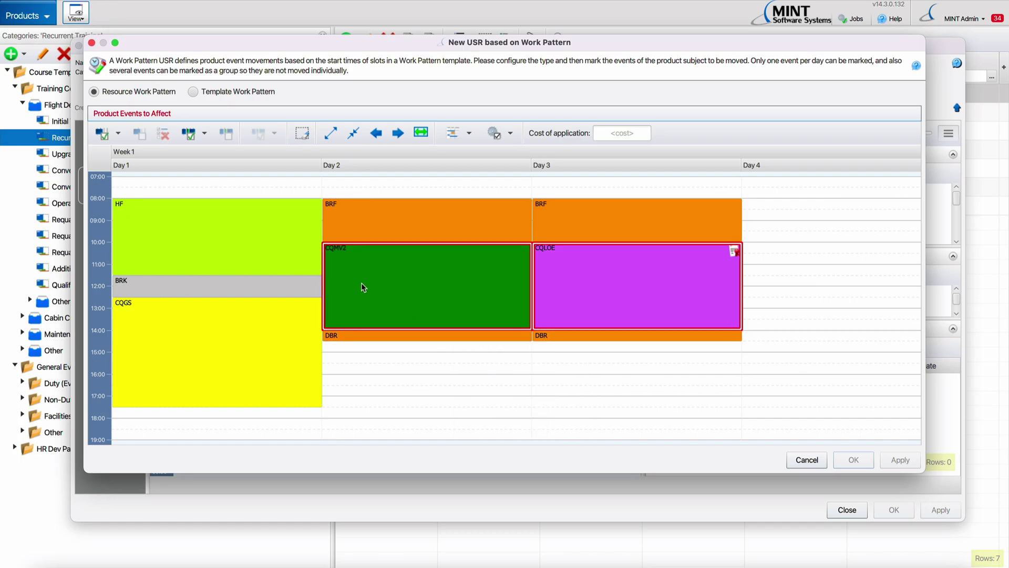
Mark CQMV2 and CQLOE to be moved as a group by the Simulator (Full Flight Simulator) slot group, and save the rule and product
{"action": "left_click", "coordinate": [190, 135]}
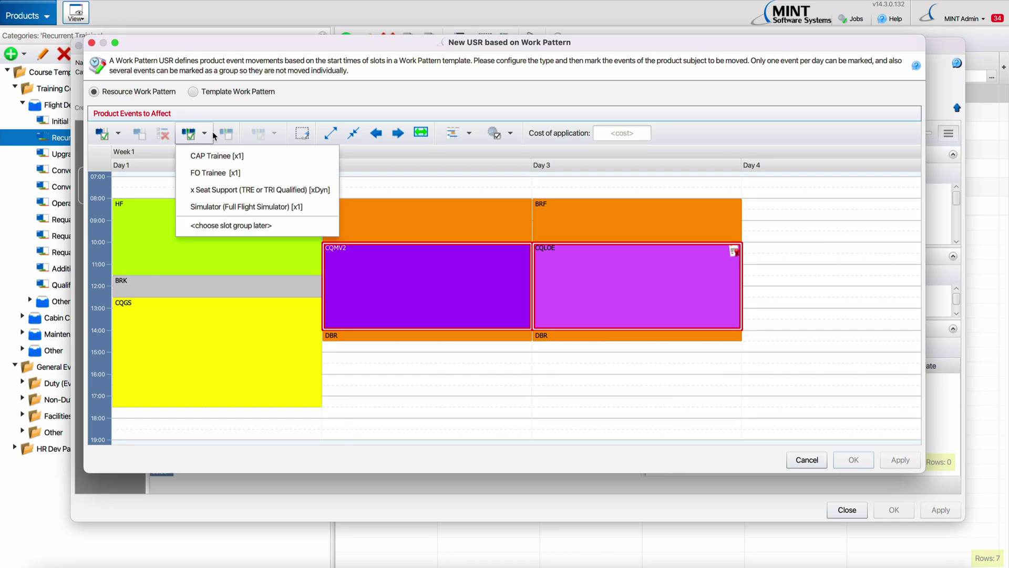
{"action": "left_click", "coordinate": [233, 209]}
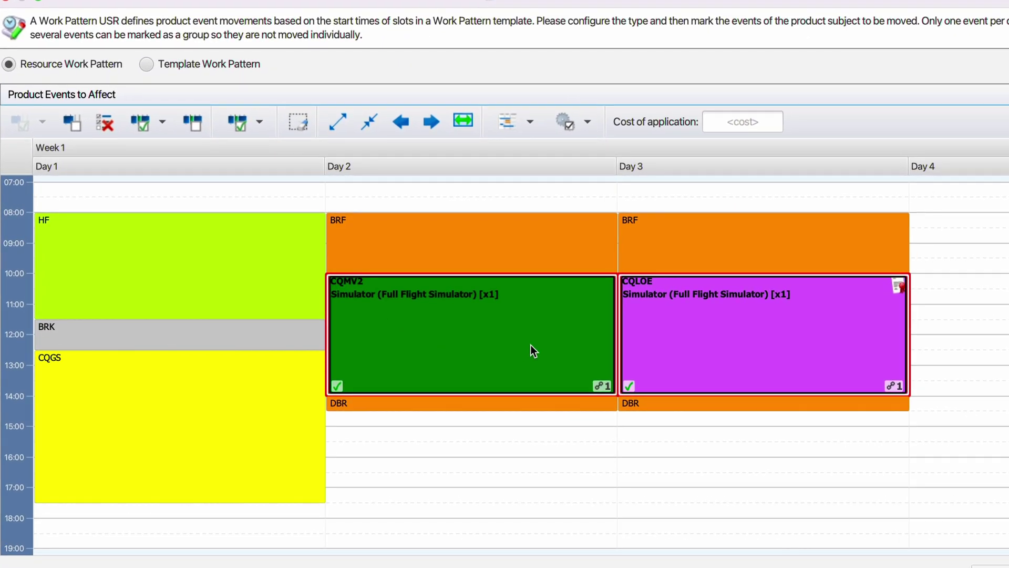
{"action": "right_click", "coordinate": [529, 331]}
{"action": "mouse_move", "coordinate": [604, 437]}
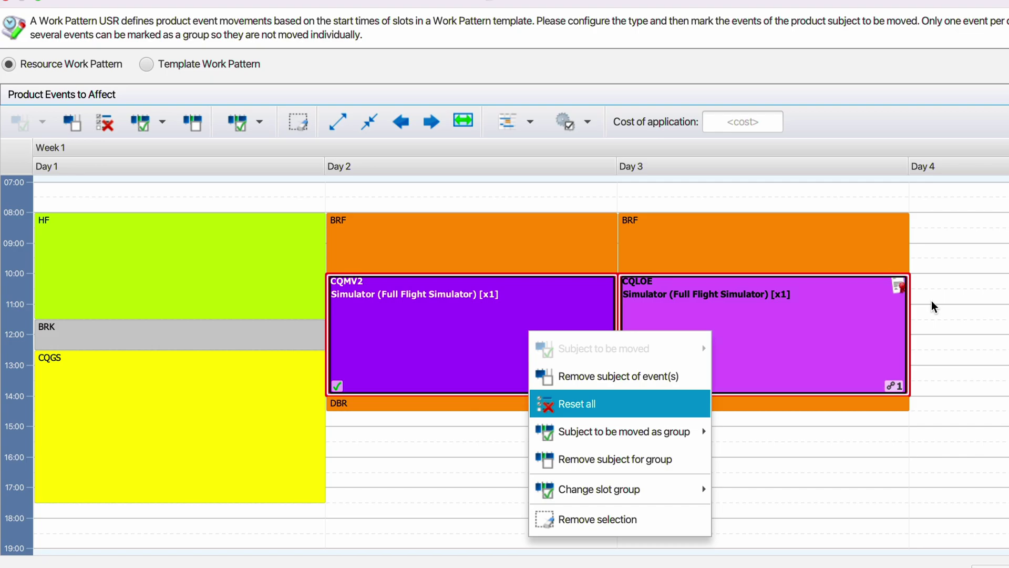
{"action": "left_click", "coordinate": [932, 300]}
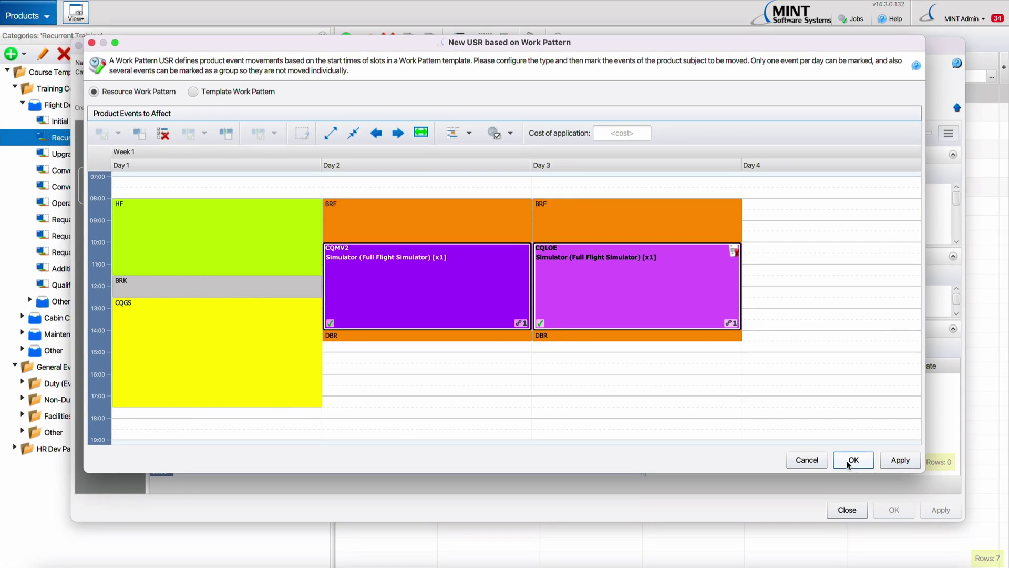
{"action": "left_click", "coordinate": [844, 458]}
{"action": "left_click", "coordinate": [893, 509]}
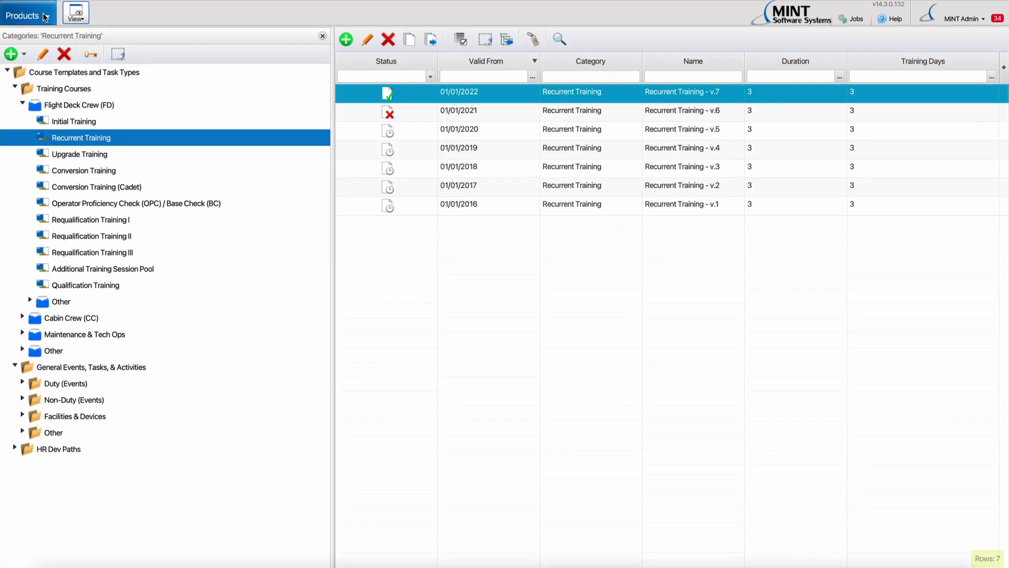
Switch to the MINT scheduling view and select Simulator 1 through Simulator 6 in the resource list
{"action": "left_click", "coordinate": [32, 14]}
{"action": "left_click", "coordinate": [53, 108]}
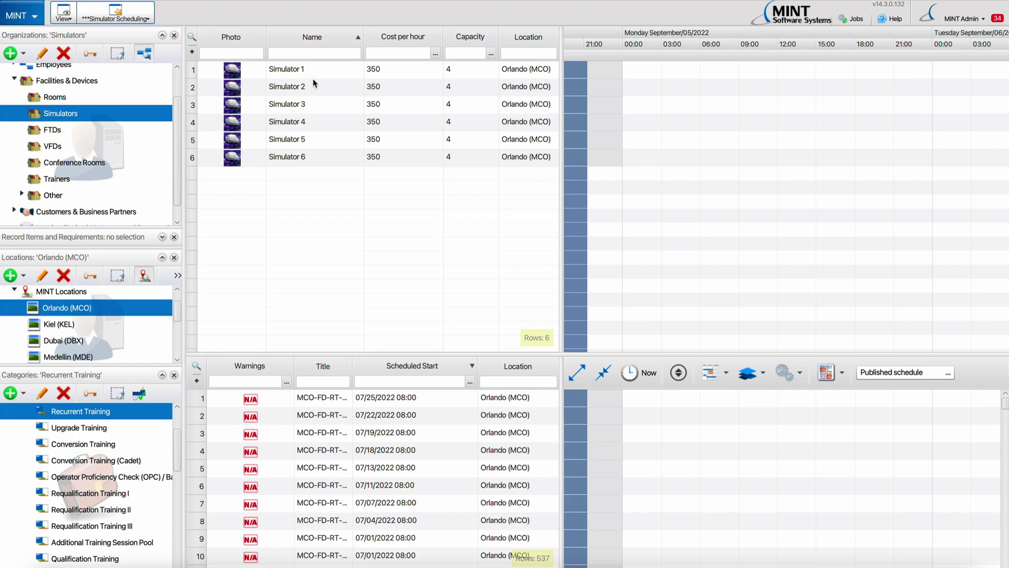
{"action": "left_click", "coordinate": [317, 73]}
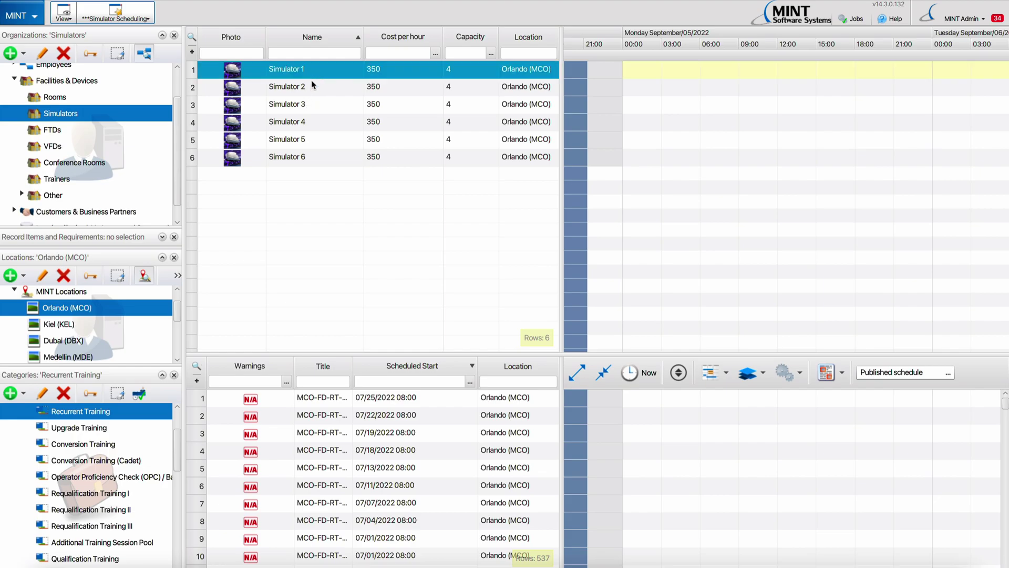
{"action": "left_click", "coordinate": [309, 160], "text": "shift"}
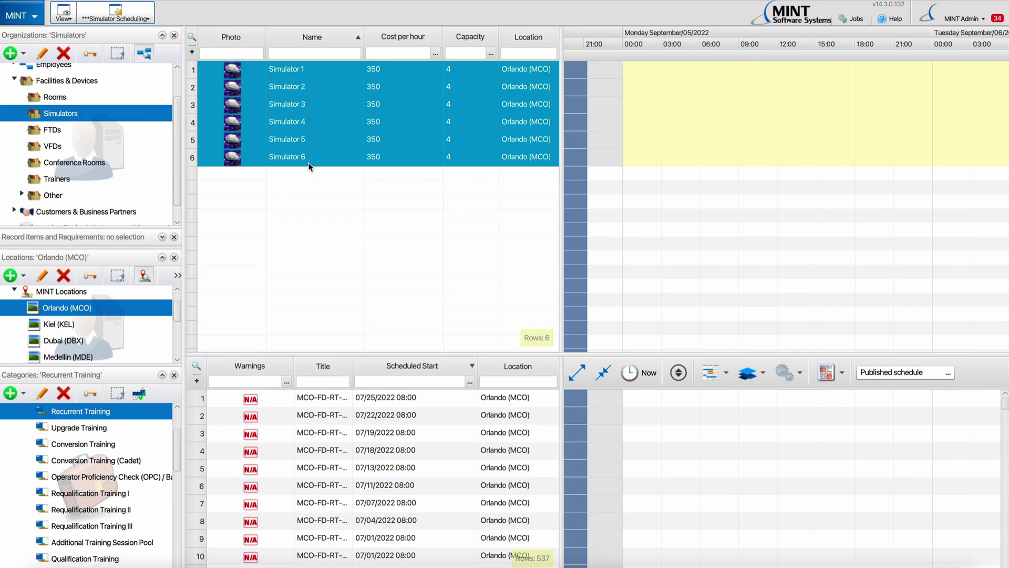
Assign a work pattern to the six selected simulators using the SIM Slots A template from the Event Repository's Work Patterns
{"action": "right_click", "coordinate": [315, 118]}
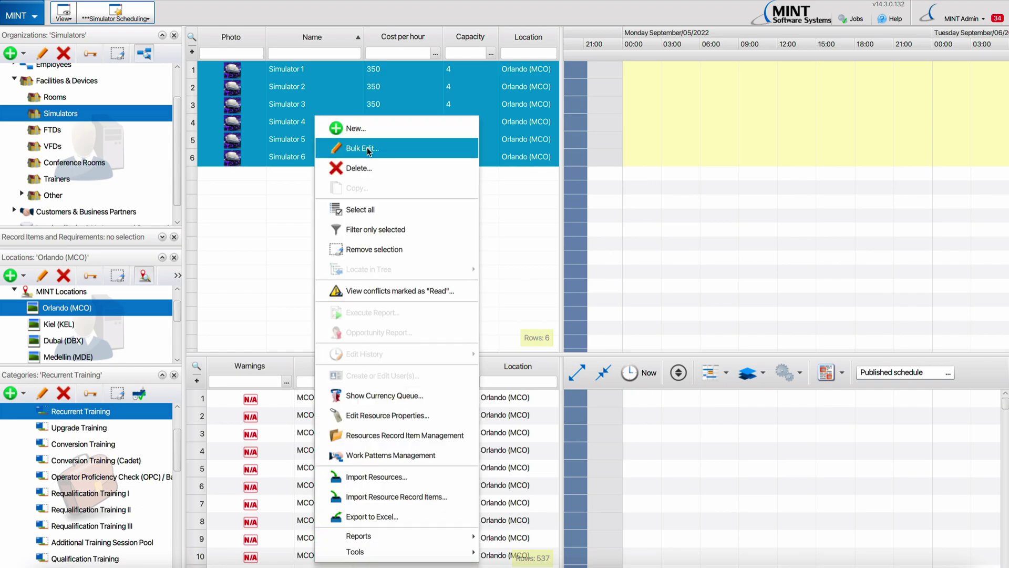
{"action": "left_click", "coordinate": [385, 455]}
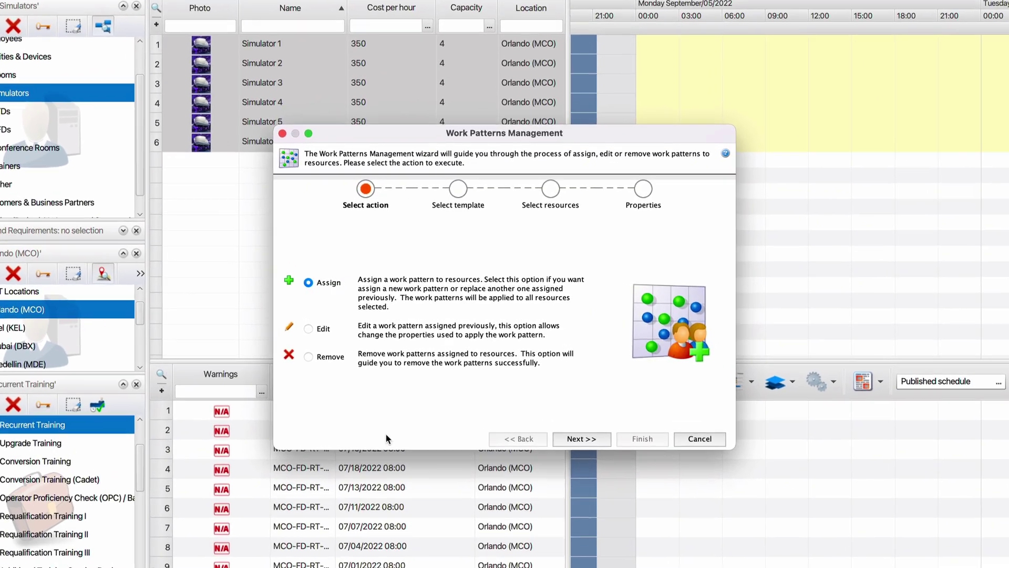
{"action": "left_click", "coordinate": [589, 441]}
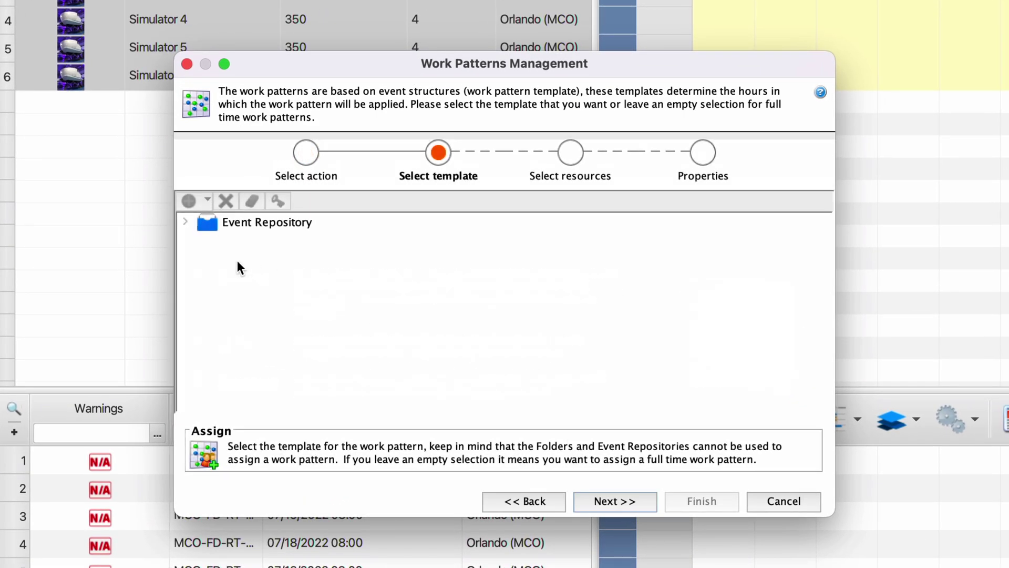
{"action": "left_click", "coordinate": [185, 222]}
{"action": "left_click", "coordinate": [202, 239]}
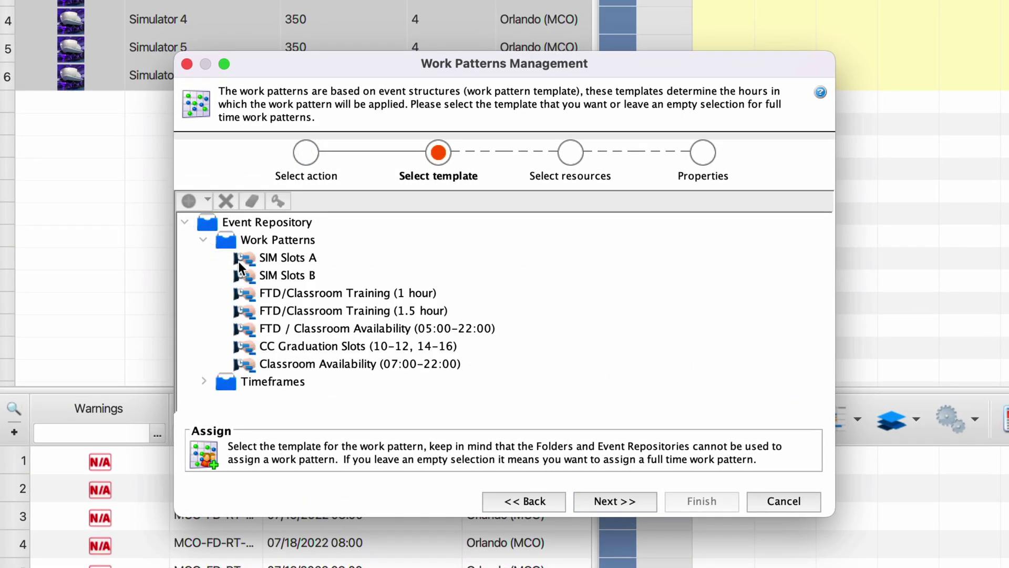
{"action": "left_click", "coordinate": [238, 260]}
{"action": "left_click", "coordinate": [600, 501]}
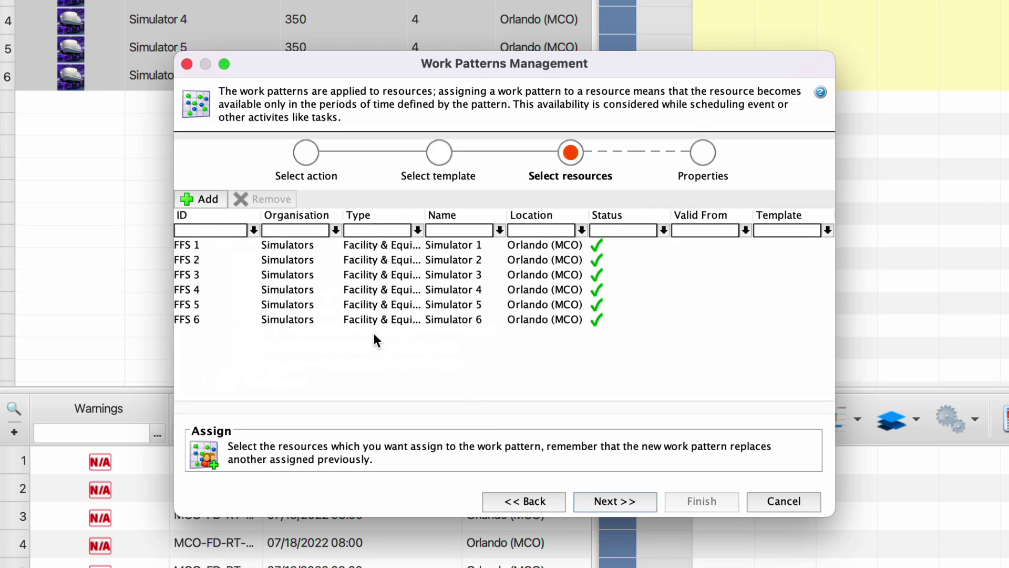
{"action": "left_click", "coordinate": [609, 493]}
Set the work pattern's Valid from date to 09/01/2022 for Simulator 6 and apply it to all the simulators
{"action": "left_click", "coordinate": [790, 251]}
{"action": "left_click", "coordinate": [781, 251]}
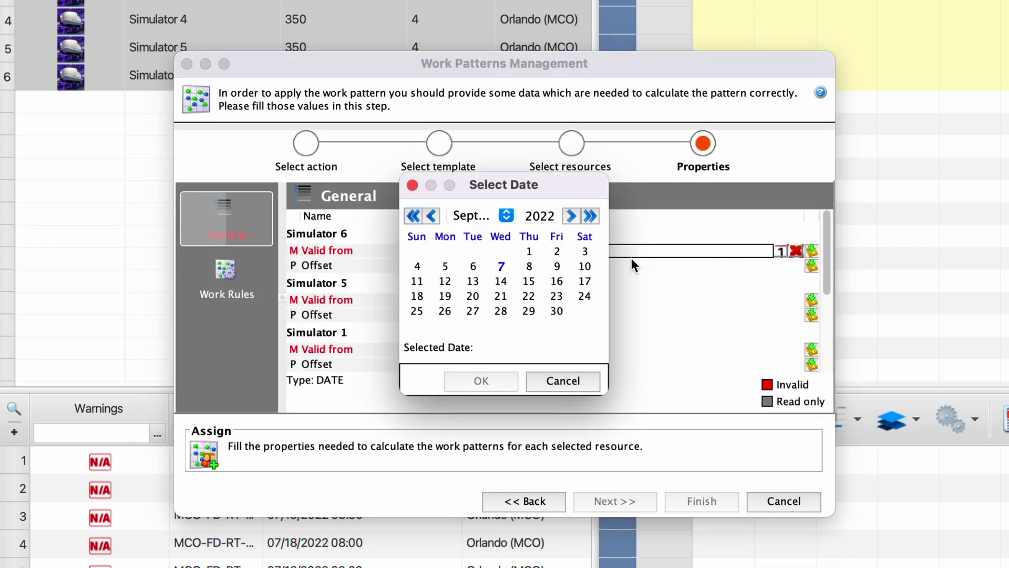
{"action": "left_click", "coordinate": [529, 251]}
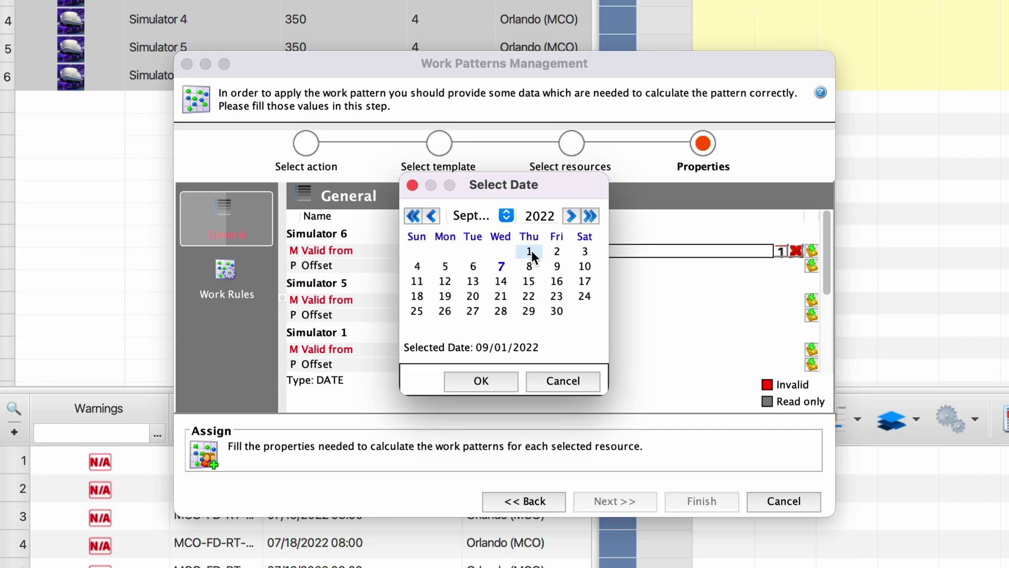
{"action": "left_click", "coordinate": [481, 381]}
{"action": "left_click", "coordinate": [811, 250]}
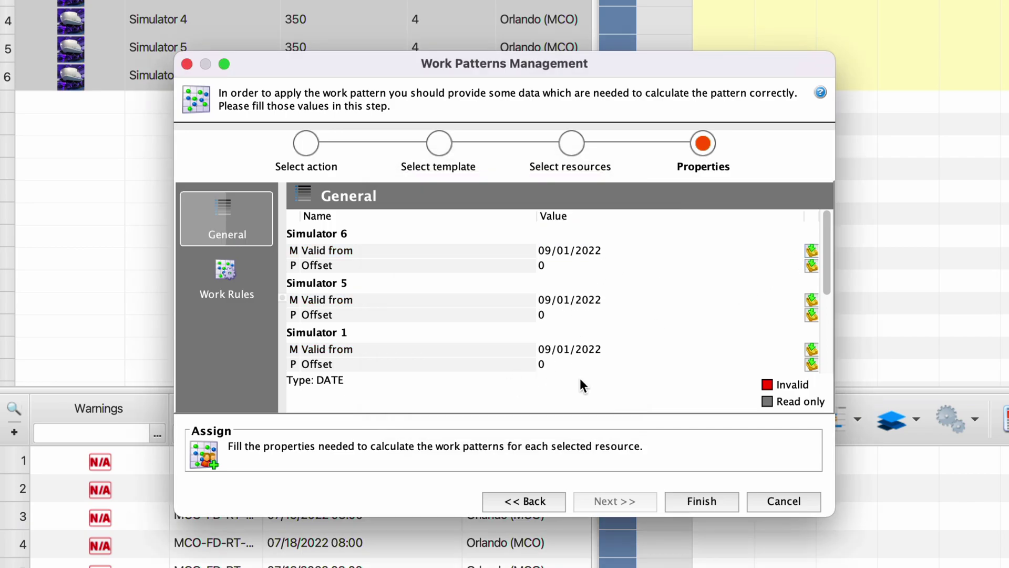
Set the work rule Allow assignments to overlap consecutive shifts to Yes and finish assigning the work pattern
{"action": "left_click", "coordinate": [231, 282]}
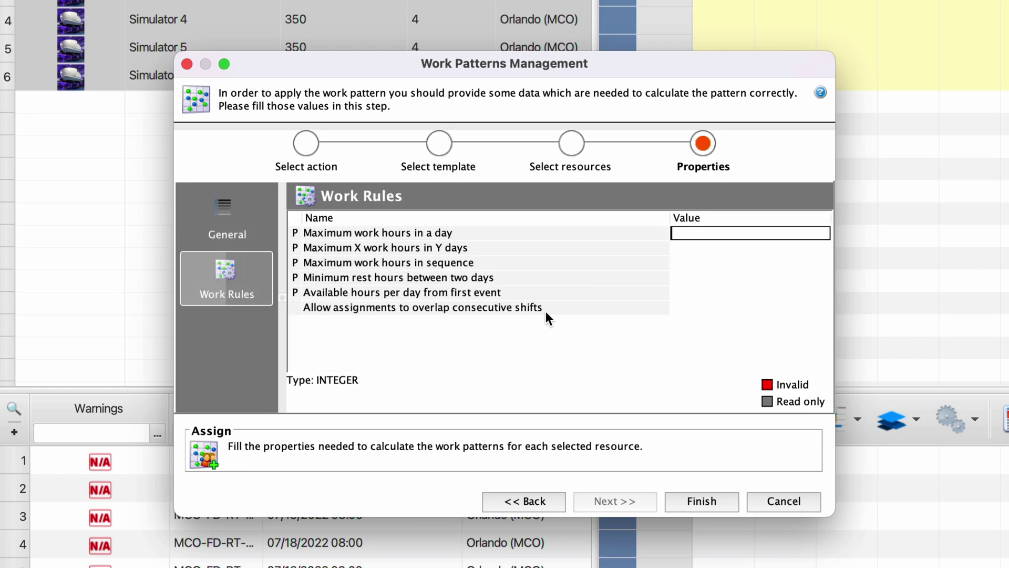
{"action": "left_click", "coordinate": [694, 305]}
{"action": "left_click", "coordinate": [695, 320]}
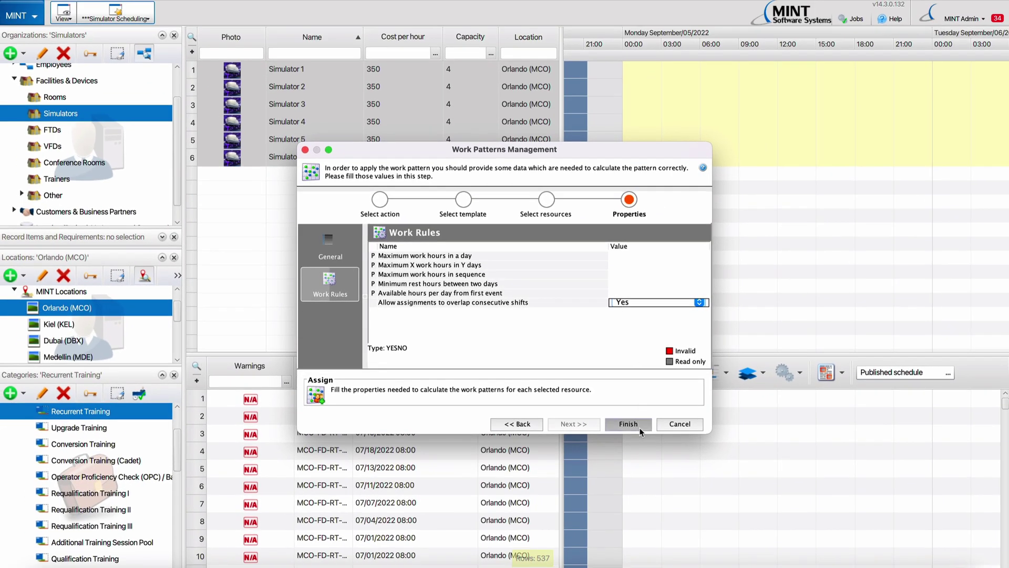
{"action": "left_click", "coordinate": [628, 424]}
{"action": "left_click", "coordinate": [594, 314]}
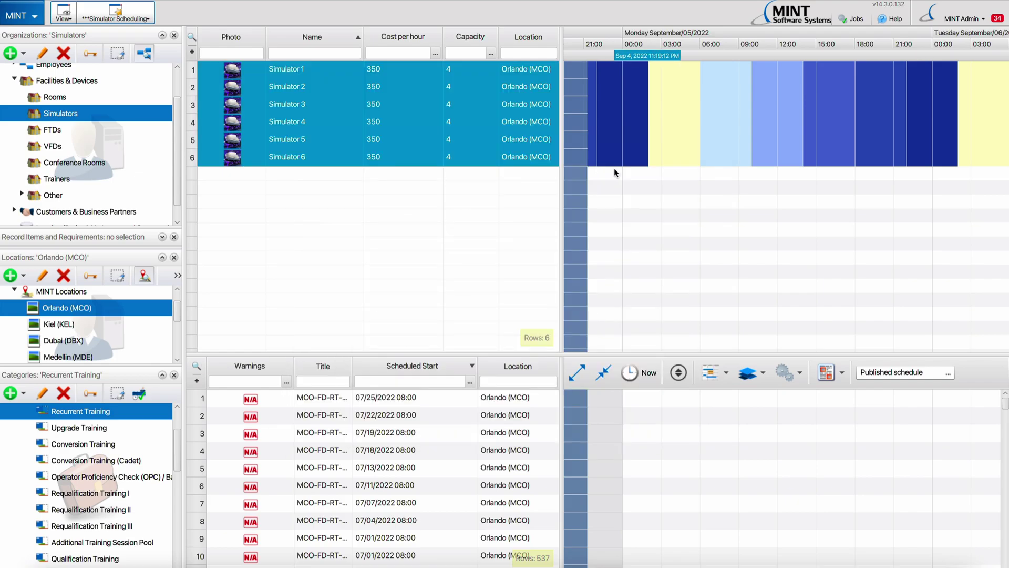
{"action": "left_click", "coordinate": [906, 129]}
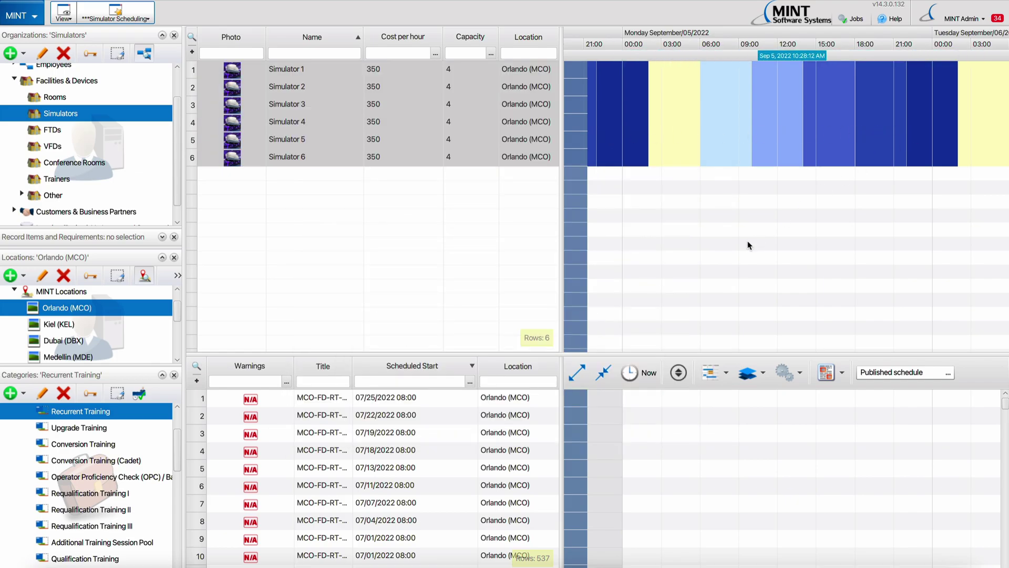
Start a new Recurrent Training request series defined by number of requests
{"action": "right_click", "coordinate": [444, 403]}
{"action": "mouse_move", "coordinate": [505, 93]}
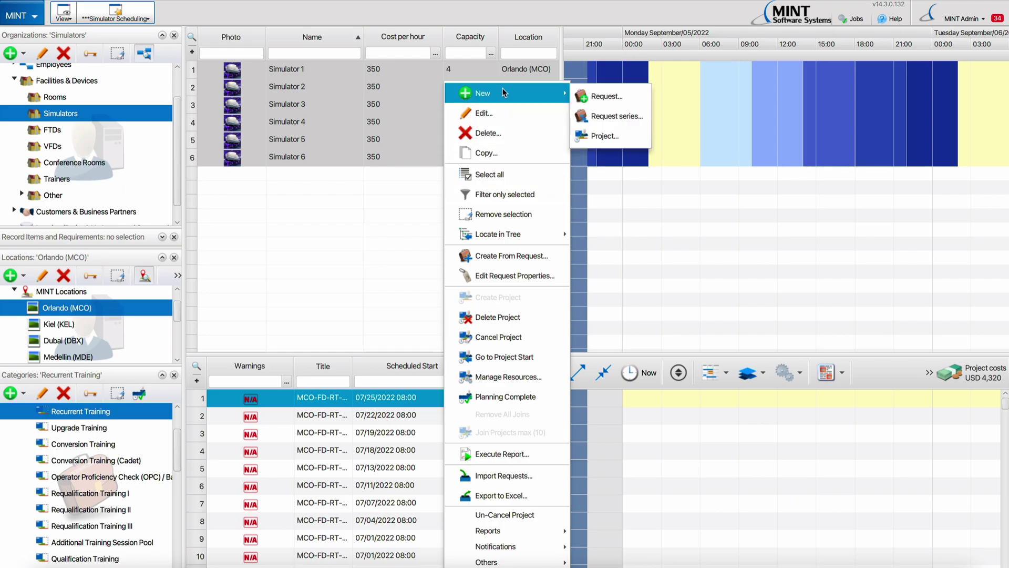
{"action": "left_click", "coordinate": [596, 116]}
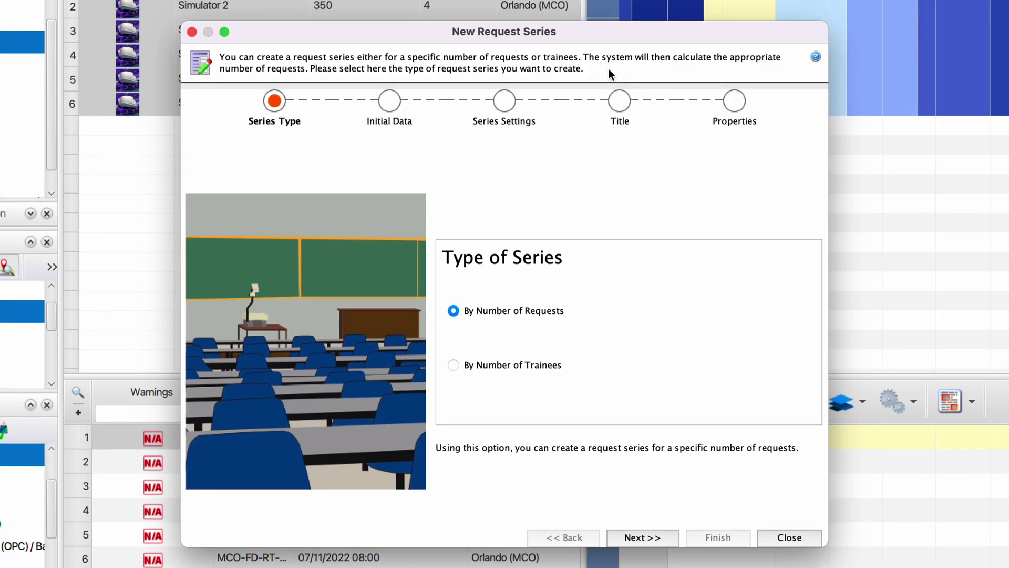
{"action": "left_click", "coordinate": [638, 536]}
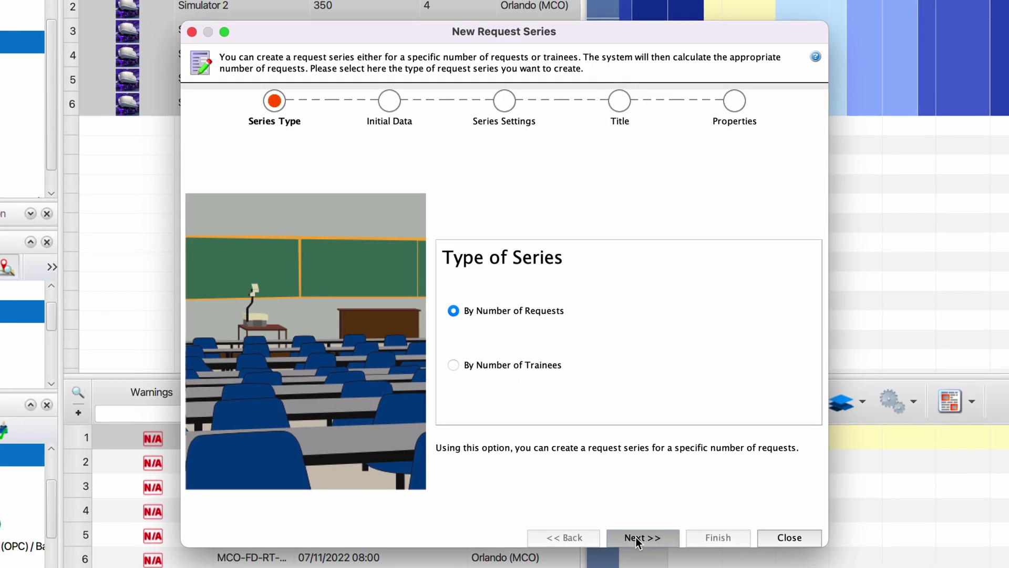
Set the request period of the series to 09/04/2022 through 09/30/2022, full time
{"action": "left_click", "coordinate": [414, 381]}
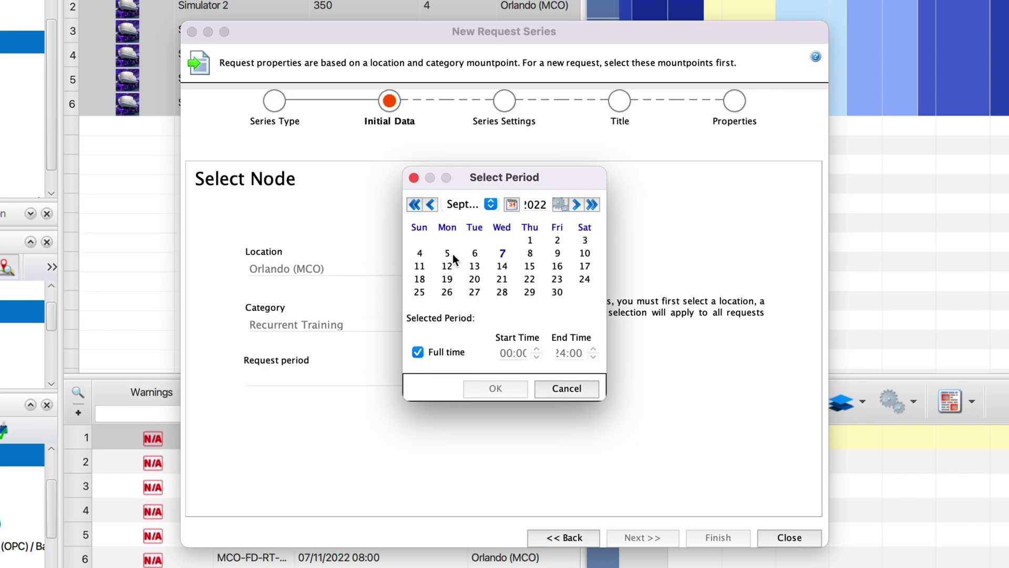
{"action": "left_click", "coordinate": [419, 253]}
{"action": "left_click", "coordinate": [557, 293], "text": "shift"}
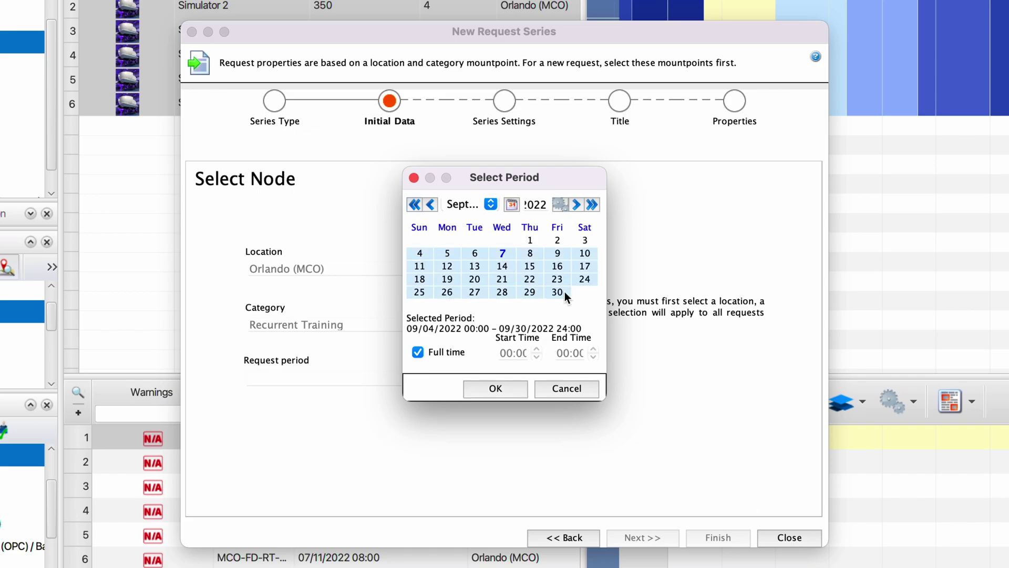
{"action": "left_click", "coordinate": [507, 389]}
{"action": "left_click", "coordinate": [641, 537]}
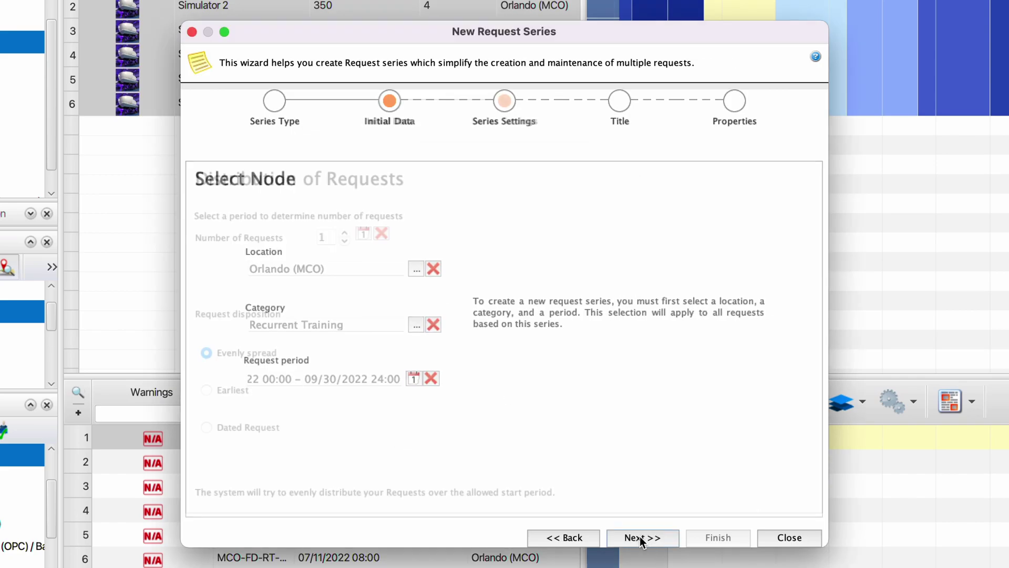
Set the number of requests to 30 with the Earliest request disposition
{"action": "double_click", "coordinate": [322, 238]}
{"action": "type", "text": "30"}
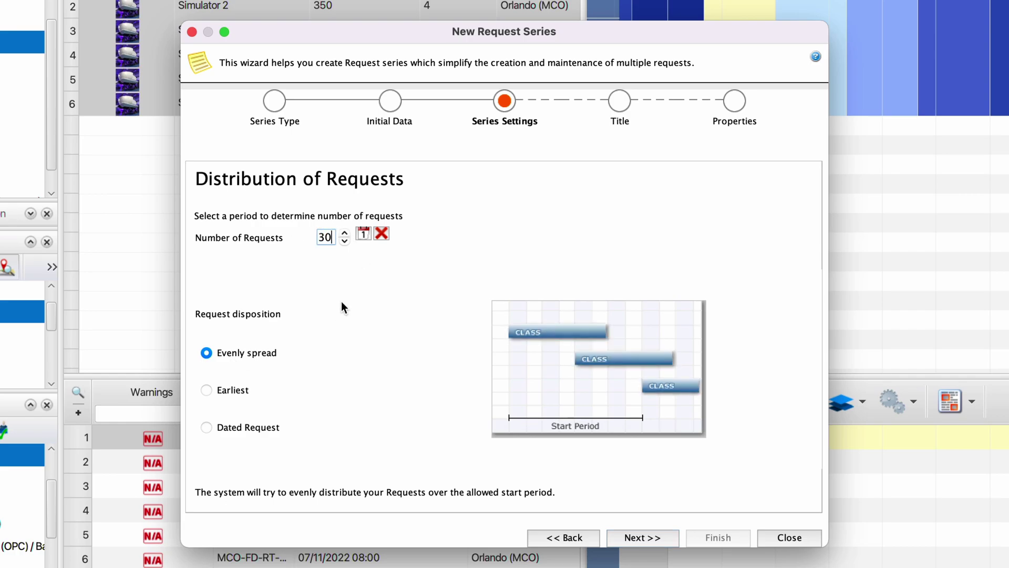
{"action": "left_click", "coordinate": [228, 393]}
{"action": "left_click", "coordinate": [642, 536]}
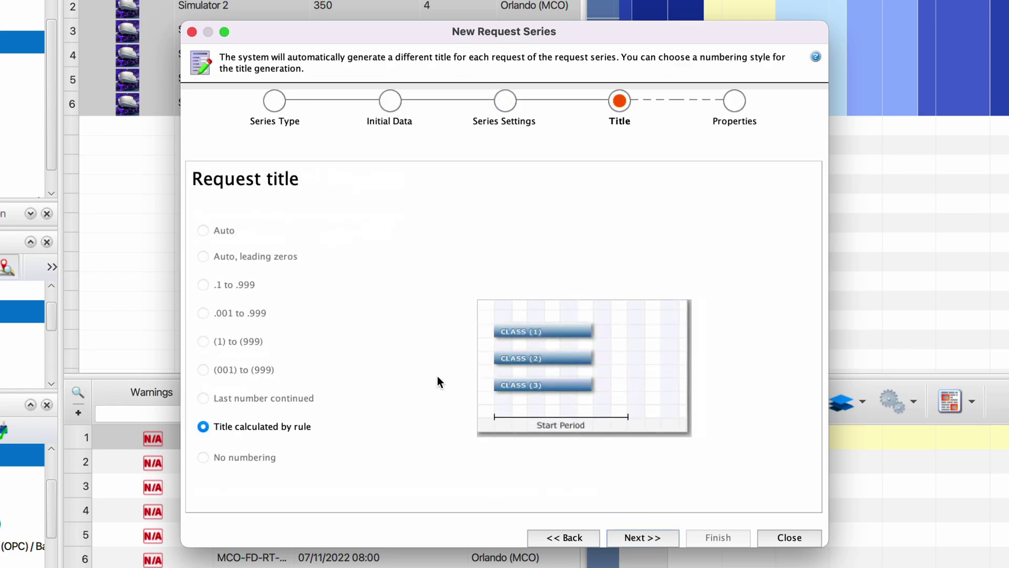
Keep the title calculated by rule, title the series September Recurrent, and finish it without executing another operation
{"action": "left_click", "coordinate": [630, 537]}
{"action": "left_click", "coordinate": [595, 196]}
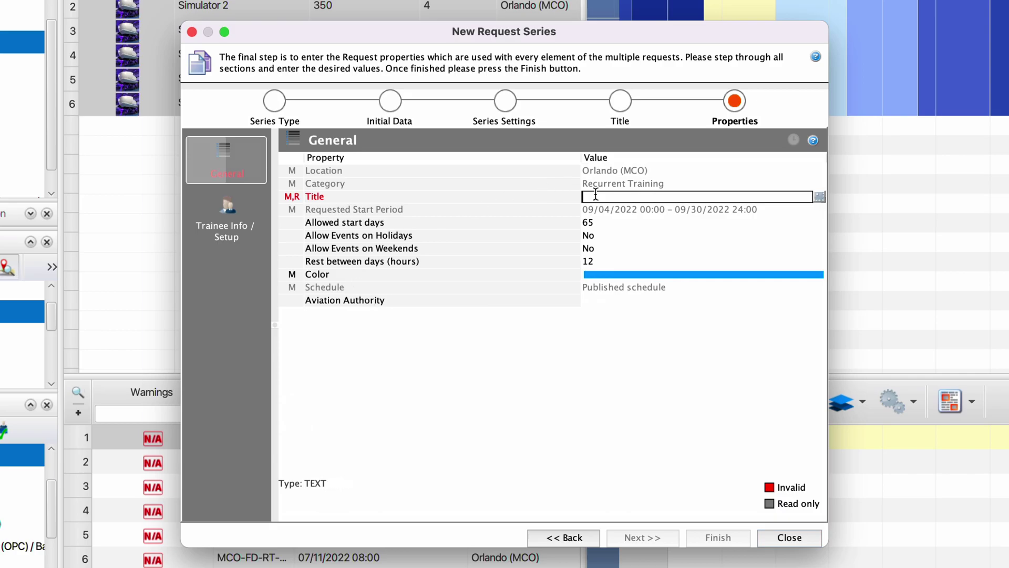
{"action": "type", "text": "September Recurrent"}
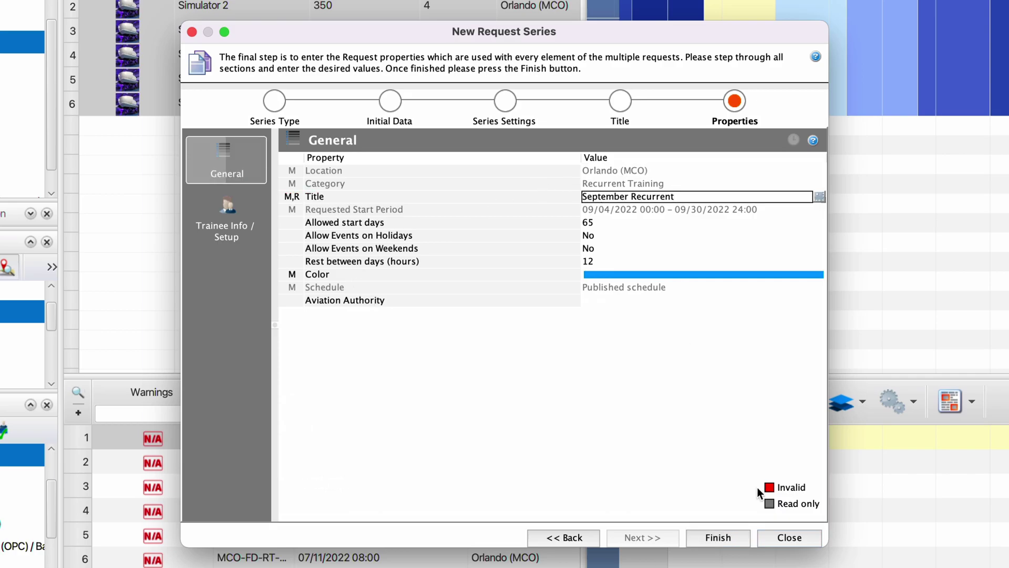
{"action": "left_click", "coordinate": [744, 542]}
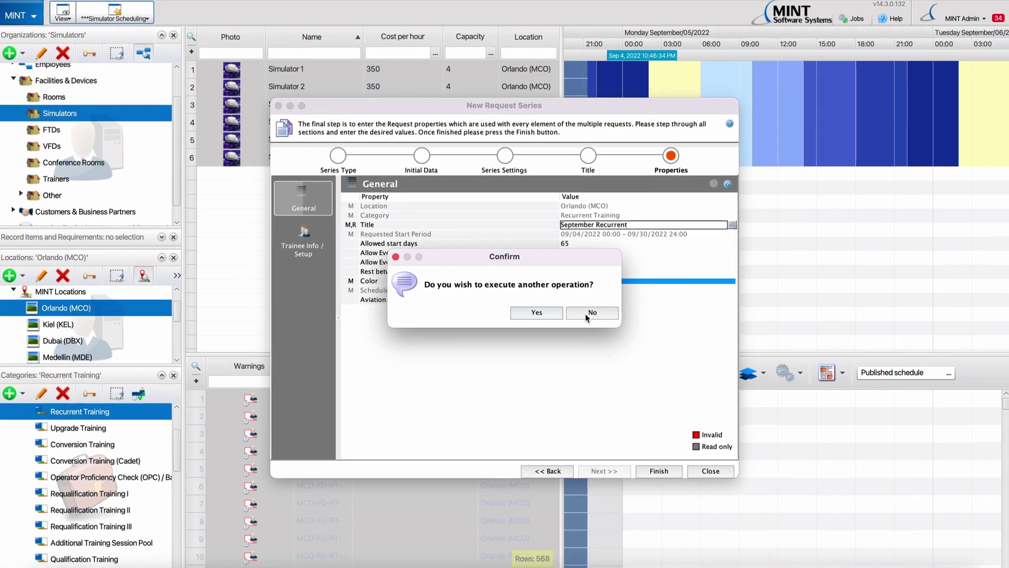
{"action": "left_click", "coordinate": [616, 319]}
Create projects for the new requests, including the Simulator (Full Flight Simulator) slot group for resource assignment, and run the scheduling
{"action": "left_click_drag", "start_coordinate": [441, 355], "coordinate": [461, 179]}
{"action": "right_click", "coordinate": [390, 292]}
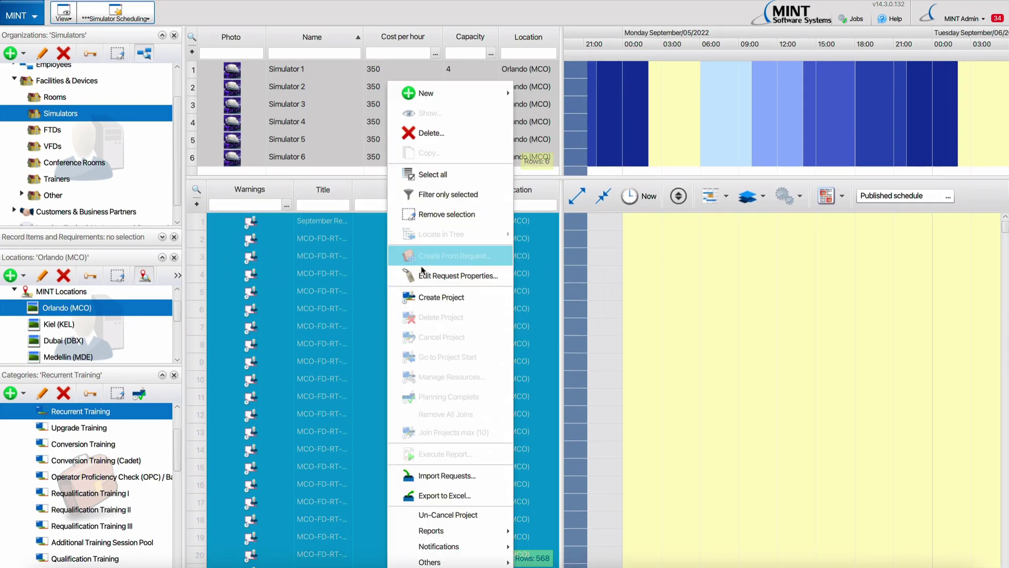
{"action": "left_click", "coordinate": [421, 356]}
{"action": "left_click", "coordinate": [125, 49]}
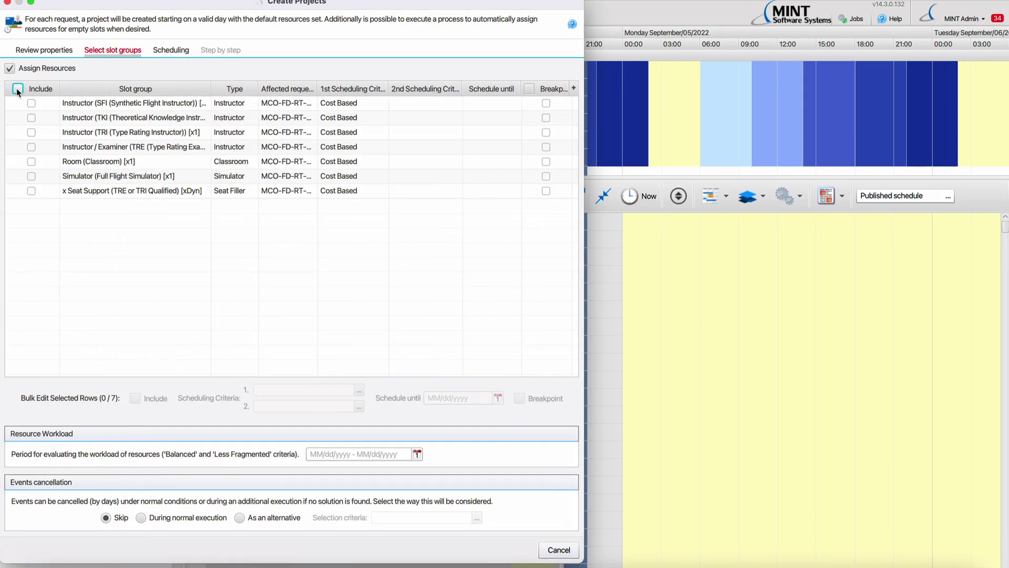
{"action": "left_click", "coordinate": [31, 176]}
{"action": "left_click", "coordinate": [183, 48]}
{"action": "left_click", "coordinate": [220, 99]}
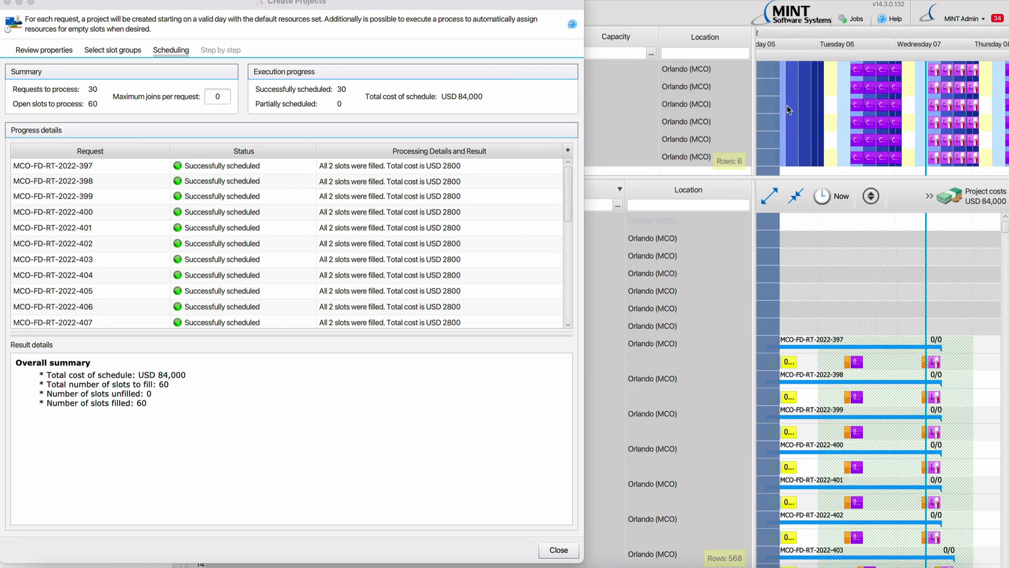
Examine how the CQMV2 and CQLOE events fit the simulators' work pattern slots in the Gantt chart, and close the scheduling results
{"action": "scroll", "coordinate": [813, 143], "scroll_direction": "up", "scroll_amount": 5}
{"action": "left_click_drag", "start_coordinate": [930, 153], "coordinate": [1008, 159]}
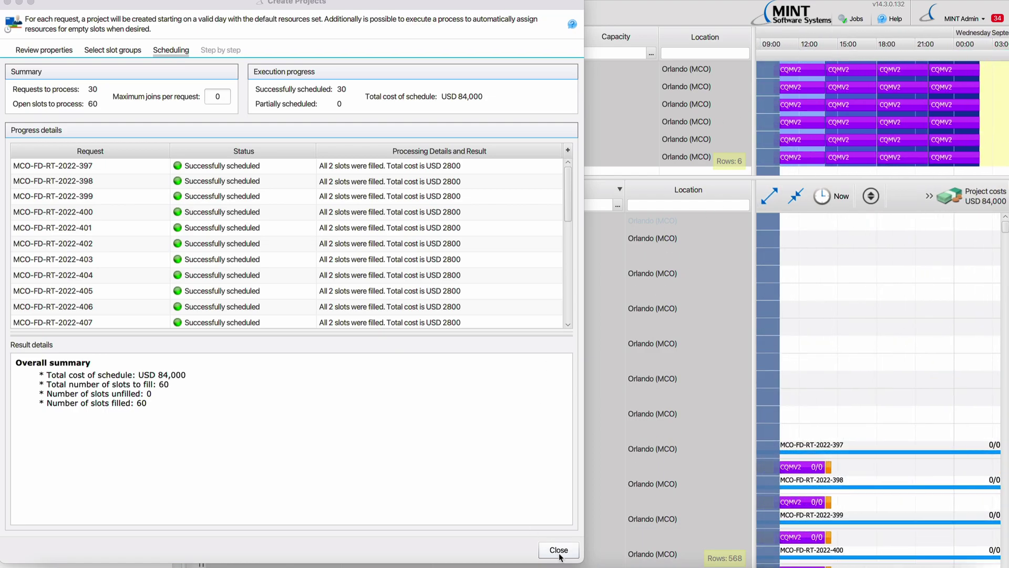
{"action": "left_click", "coordinate": [558, 550]}
{"action": "left_click_drag", "start_coordinate": [750, 242], "coordinate": [543, 225]}
{"action": "left_click_drag", "start_coordinate": [859, 235], "coordinate": [845, 234]}
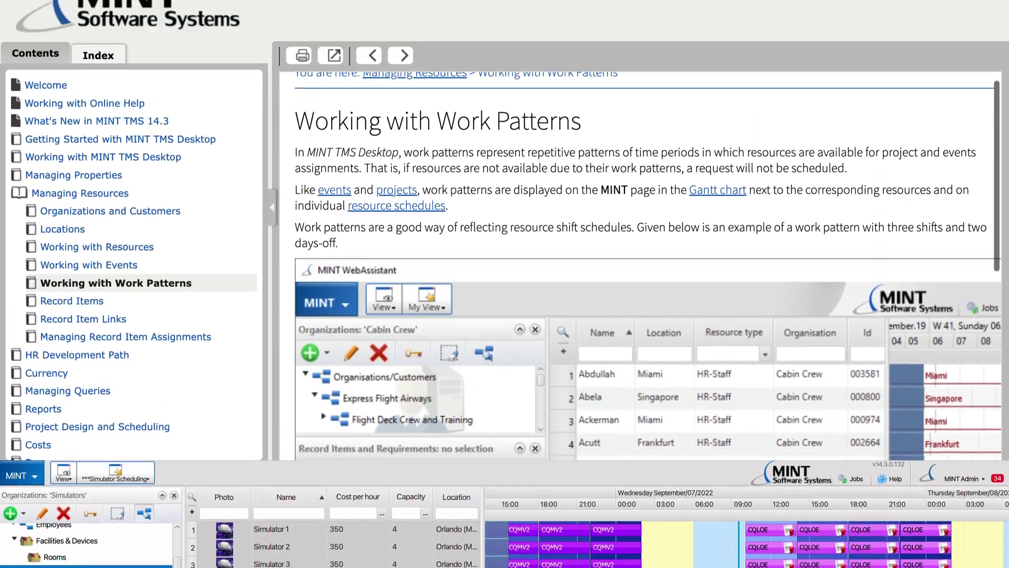
Switch to the MINT online help and read the Working with Work Patterns topic on work rules and template assignment
{"action": "scroll", "coordinate": [647, 368], "scroll_direction": "down", "scroll_amount": 6}
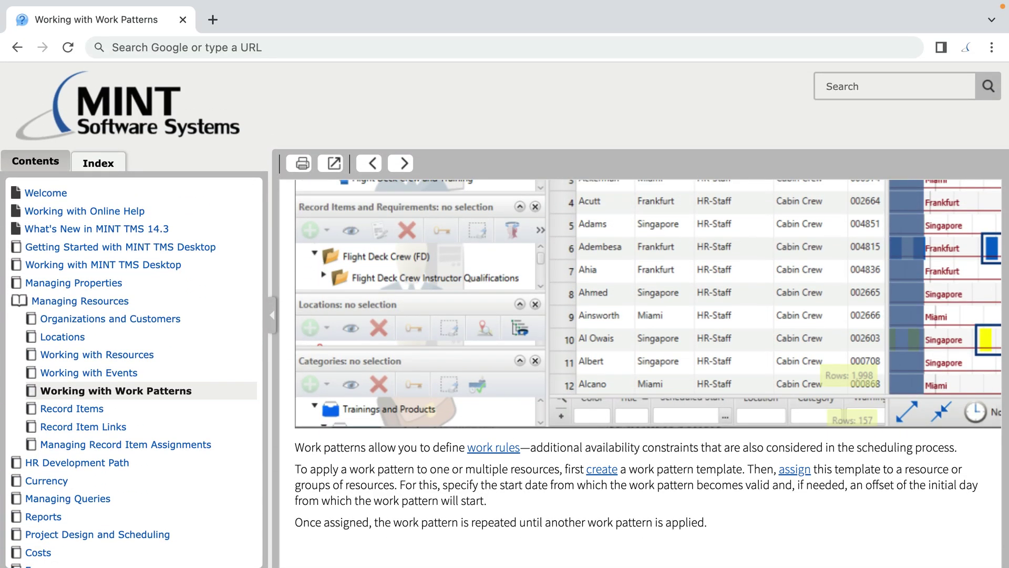